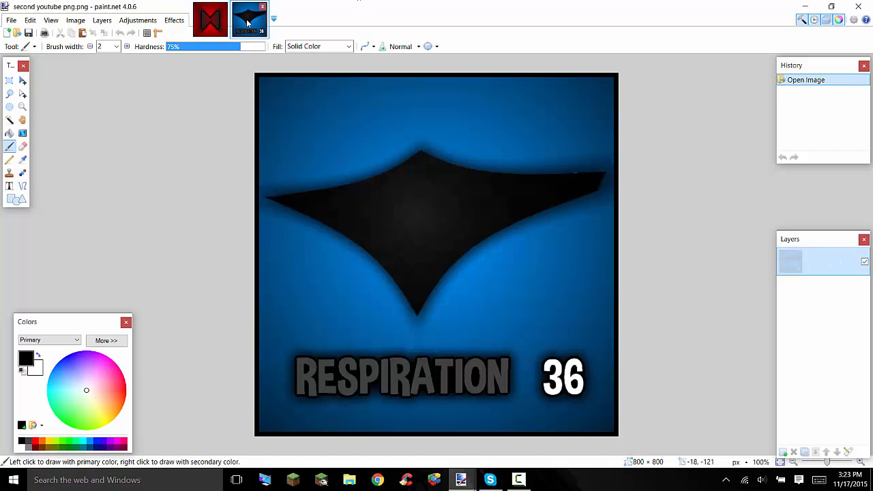
# Compare the two open example logos, the red one and the blue one
pyautogui.click(213, 26)
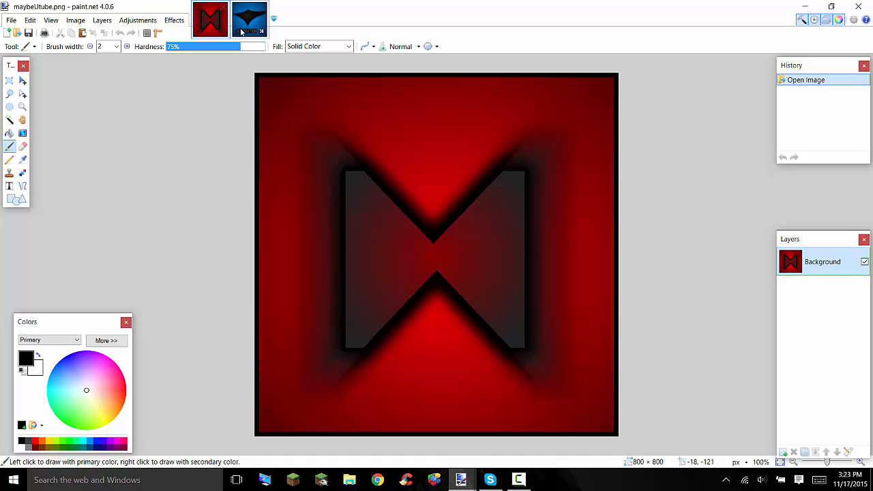
pyautogui.click(240, 31)
pyautogui.click(211, 27)
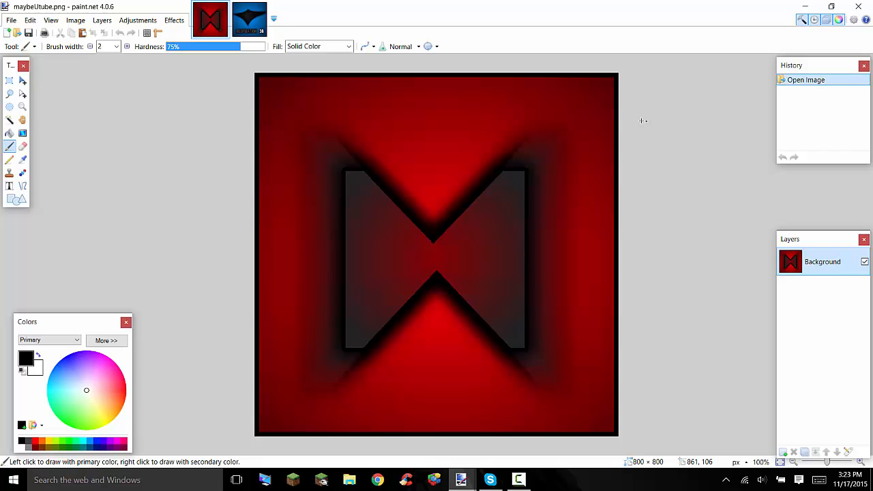
# Close the example images and restart paint.net with a blank canvas
pyautogui.click(859, 5)
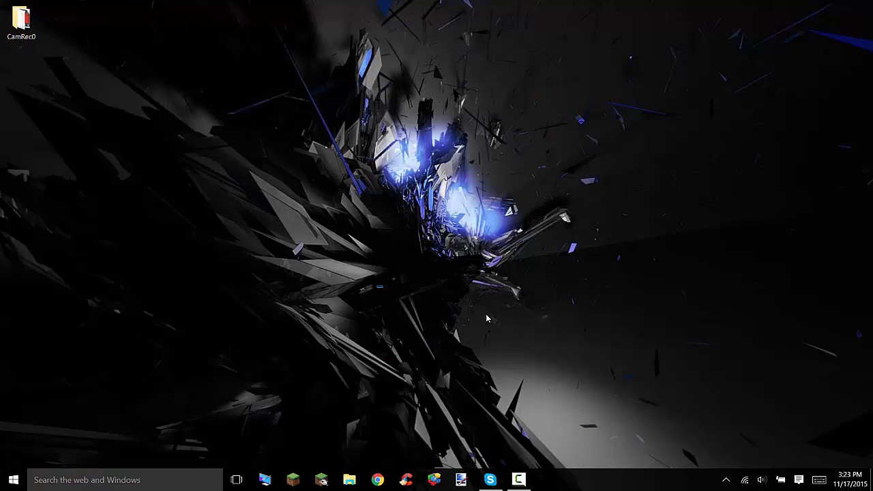
pyautogui.click(463, 481)
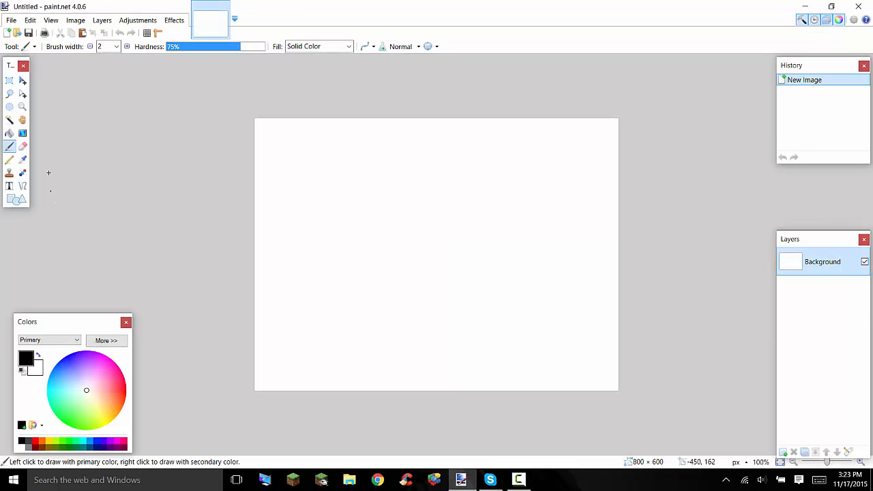
pyautogui.click(10, 119)
pyautogui.click(354, 195)
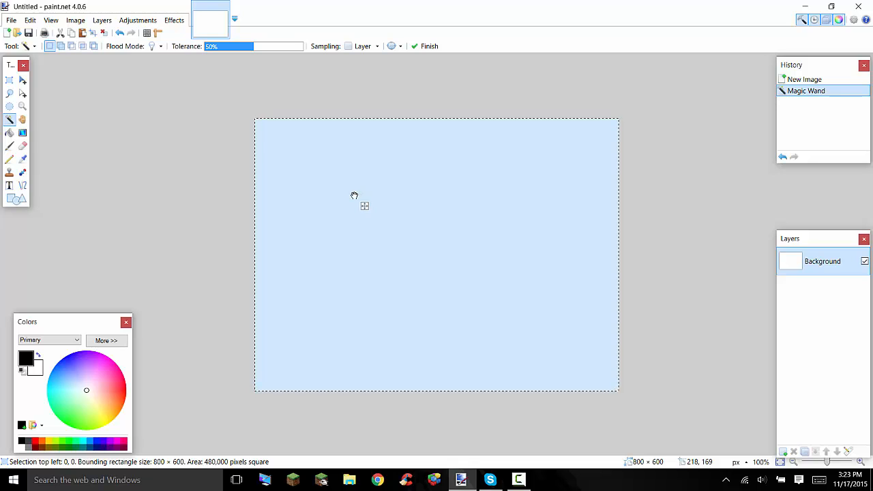
pyautogui.click(239, 180)
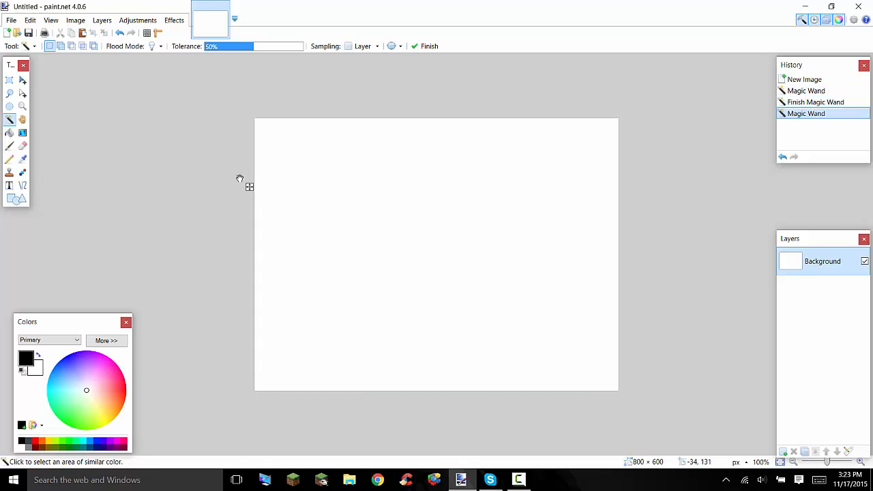
# Create a new image with a width of 800 pixels and a height of 800 pixels
pyautogui.click(12, 20)
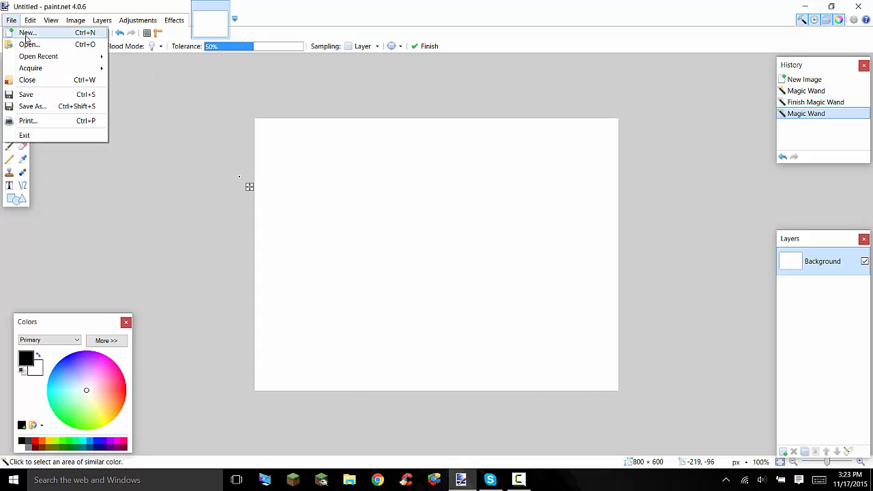
pyautogui.click(26, 32)
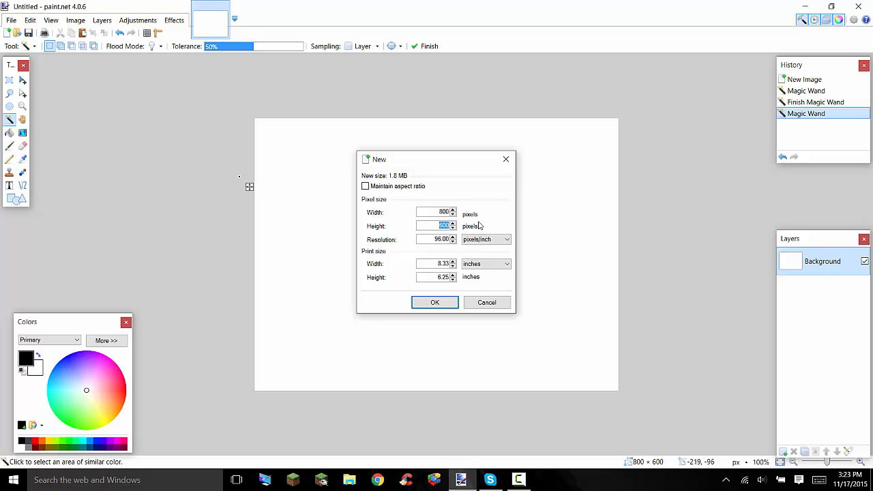
pyautogui.press('BackSpace')
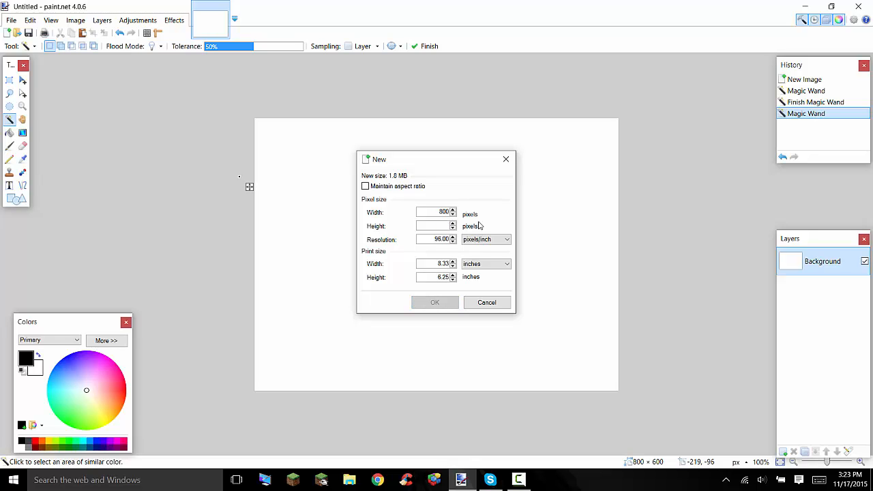
pyautogui.write('800')
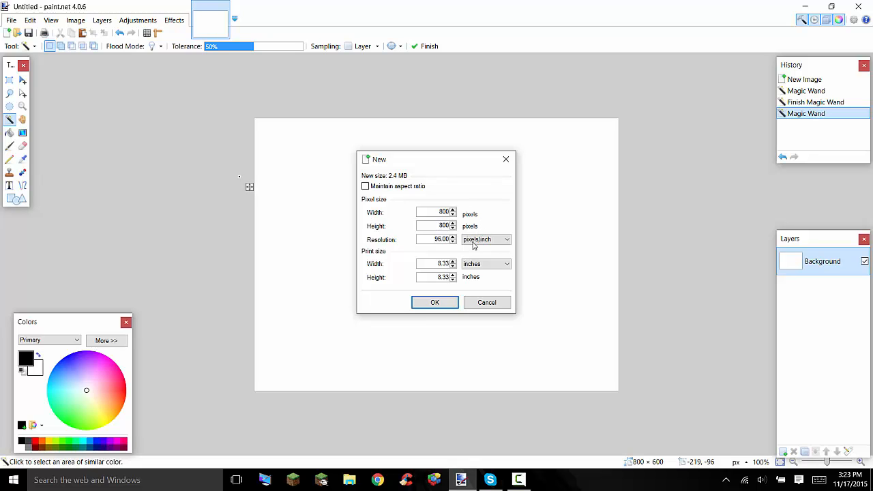
pyautogui.click(435, 303)
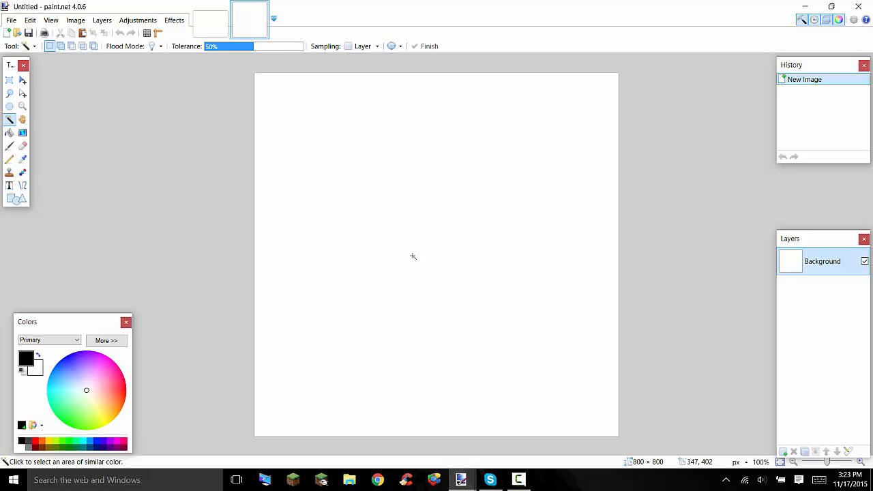
# Select the entire white canvas with the Magic Wand and erase it to transparency
pyautogui.scroll(-2, 242, 182)
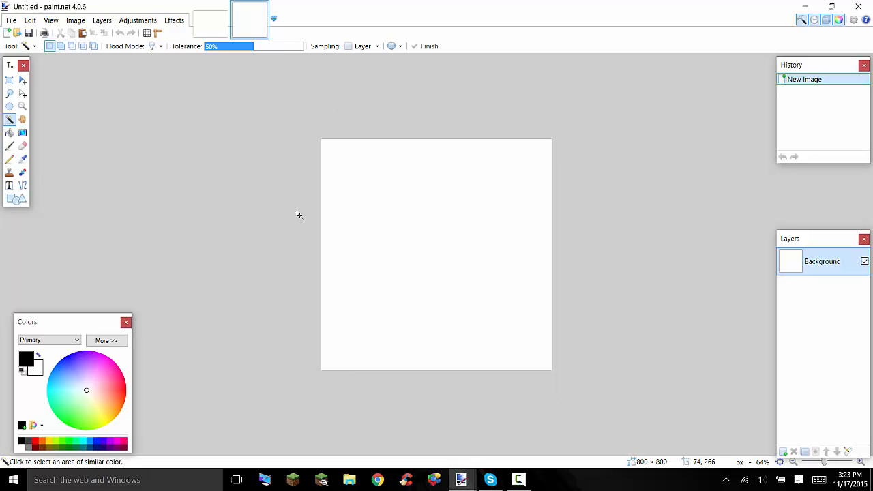
pyautogui.scroll(2, 300, 213)
pyautogui.scroll(-1, 318, 203)
pyautogui.click(369, 204)
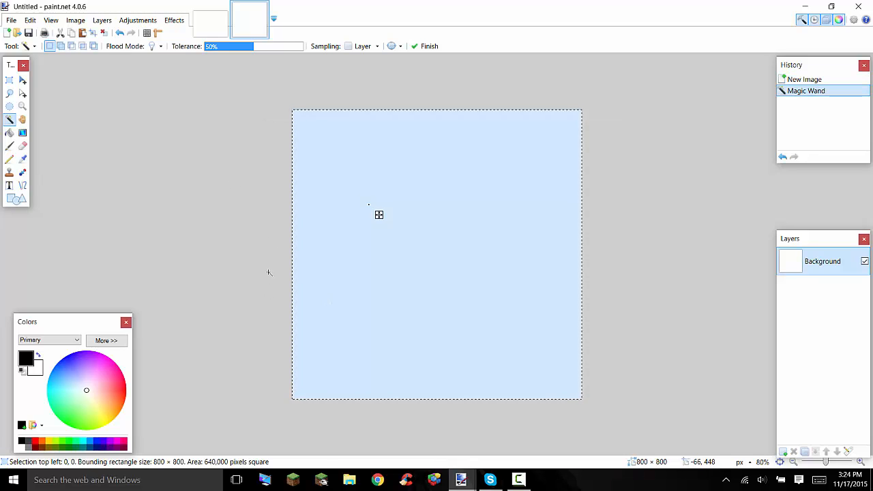
pyautogui.press('Delete')
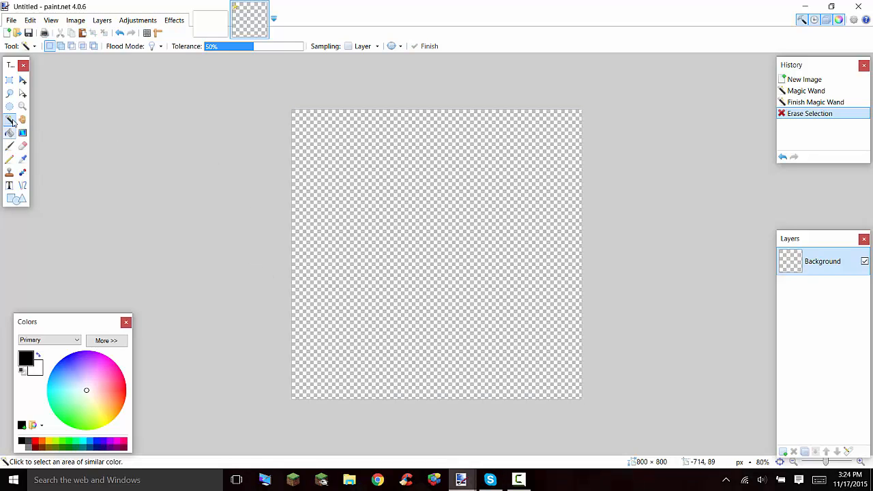
# Render a solid black rectangular border with a width of 10 around the canvas using Borders N' Shapes
pyautogui.click(177, 20)
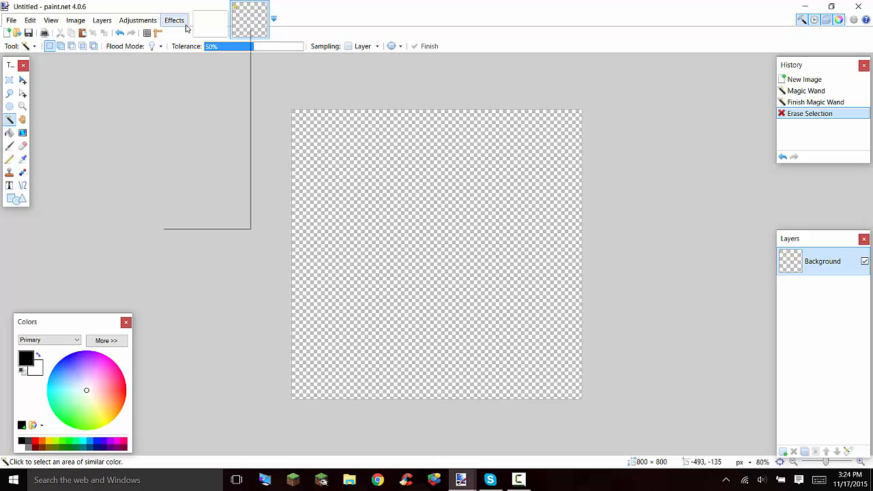
pyautogui.moveTo(182, 166)
pyautogui.moveTo(204, 151)
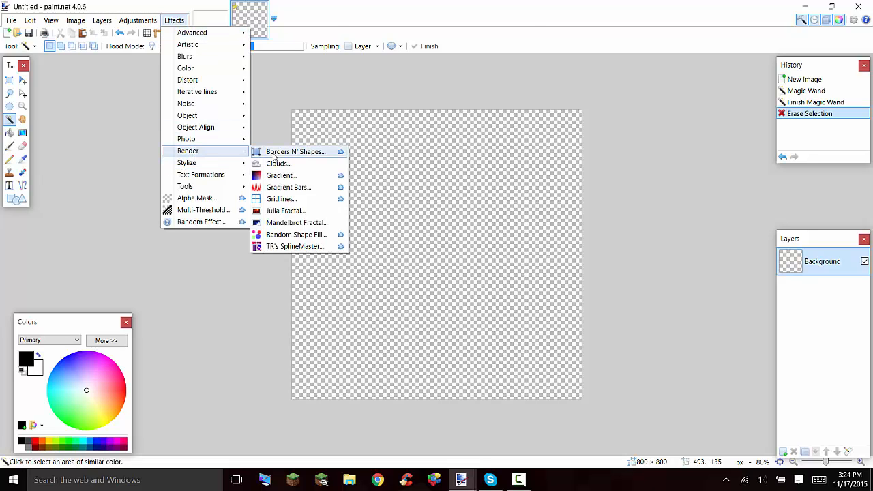
pyautogui.click(286, 151)
pyautogui.moveTo(437, 45); pyautogui.dragTo(155, 66)
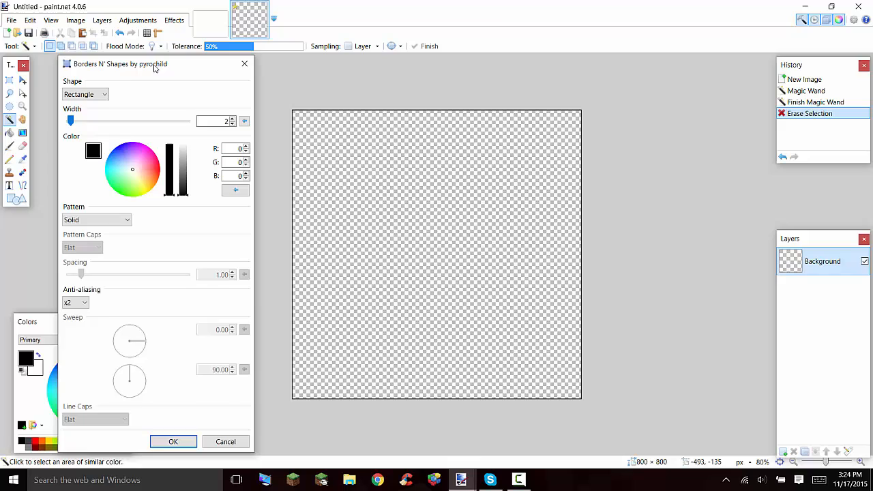
pyautogui.click(105, 122)
pyautogui.moveTo(92, 121); pyautogui.dragTo(79, 121)
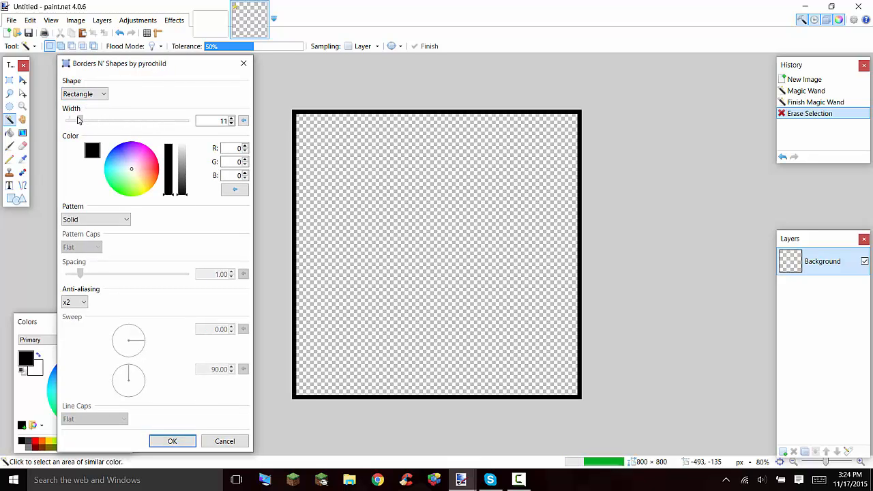
pyautogui.click(231, 124)
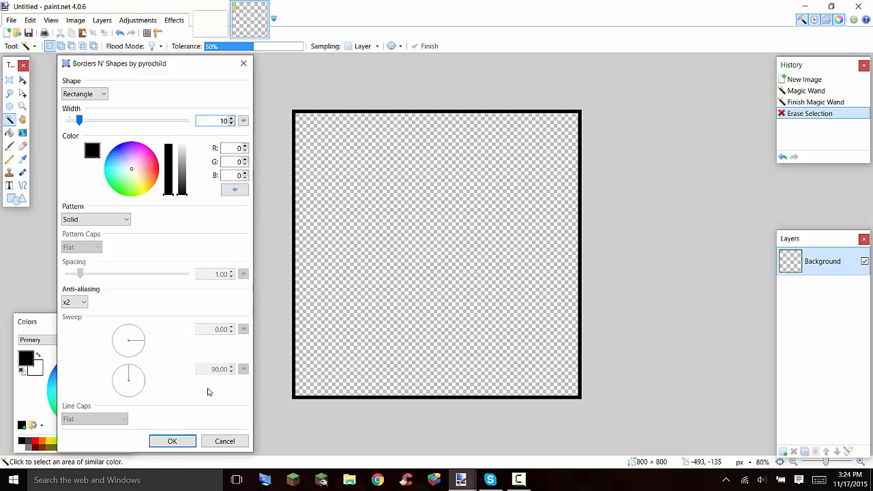
pyautogui.click(174, 441)
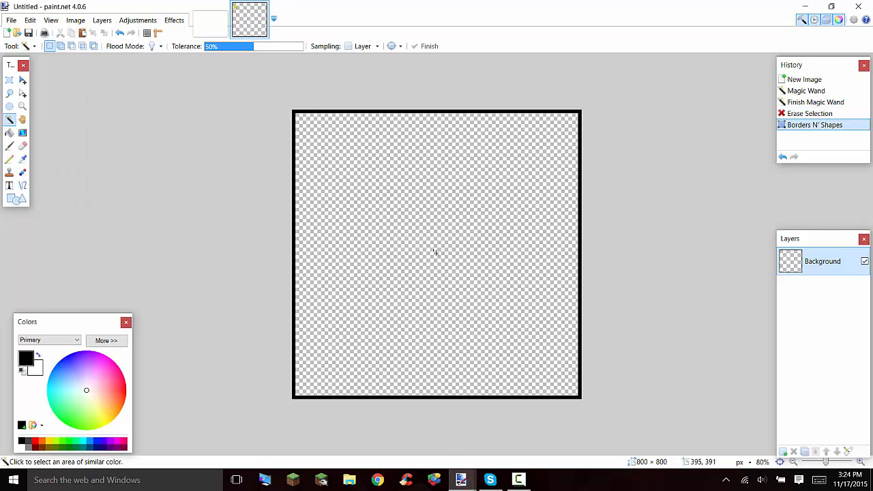
# Select the transparent area inside the black border with the Magic Wand
pyautogui.scroll(-2, 434, 253)
pyautogui.scroll(3, 414, 238)
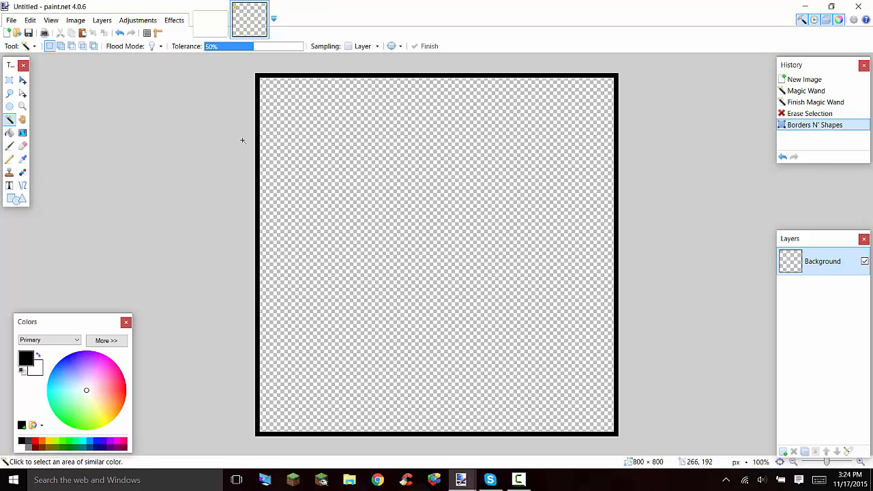
pyautogui.click(466, 142)
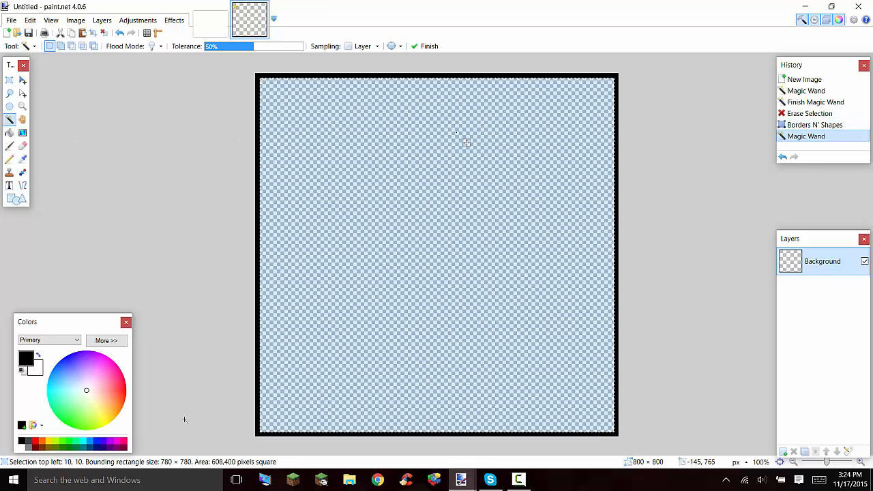
# Set the primary color to dark green, hex 00AD0E, and the secondary color to black
pyautogui.click(69, 426)
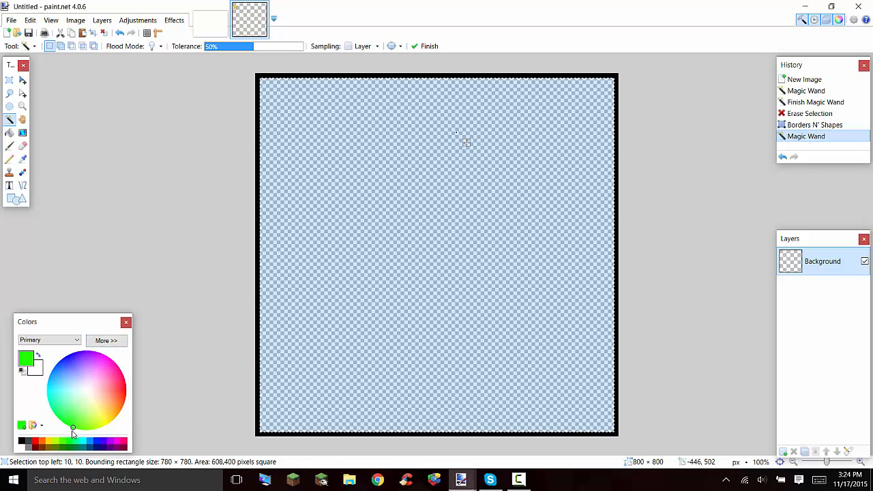
pyautogui.click(115, 340)
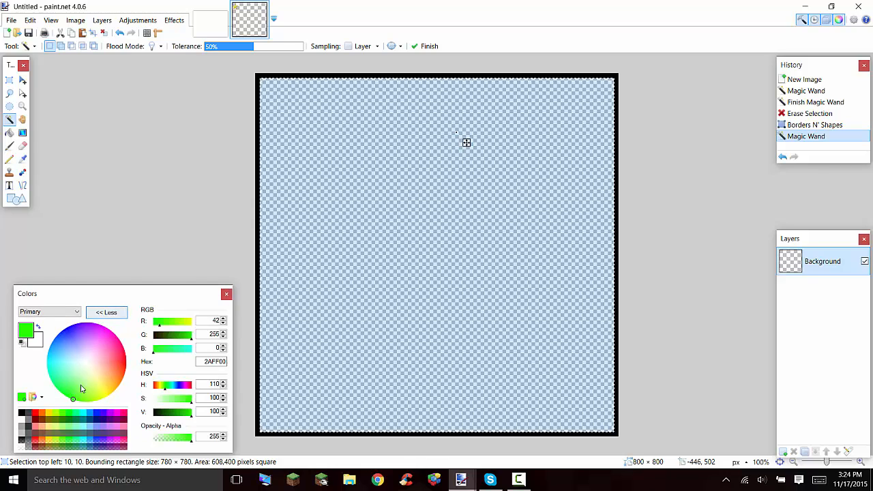
pyautogui.click(152, 411)
pyautogui.click(39, 327)
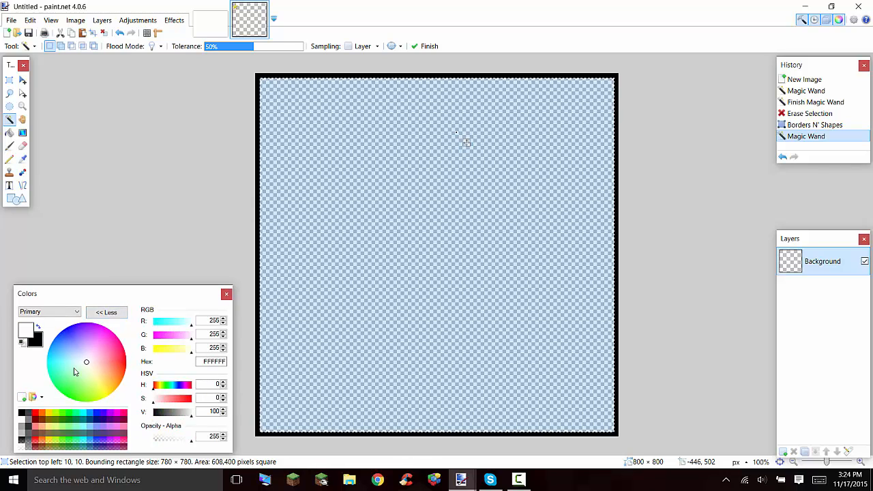
pyautogui.click(168, 387)
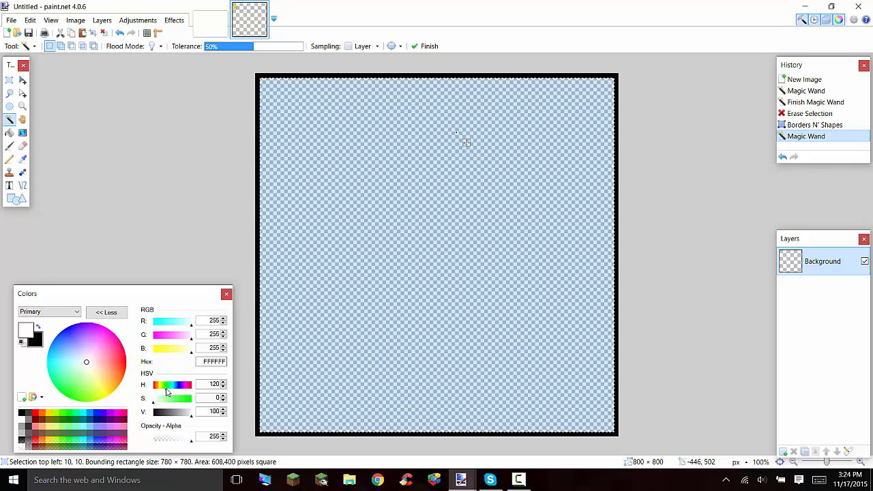
pyautogui.moveTo(179, 400)
pyautogui.mouseDown()
pyautogui.moveTo(198, 401)
pyautogui.moveTo(180, 414)
pyautogui.mouseUp()
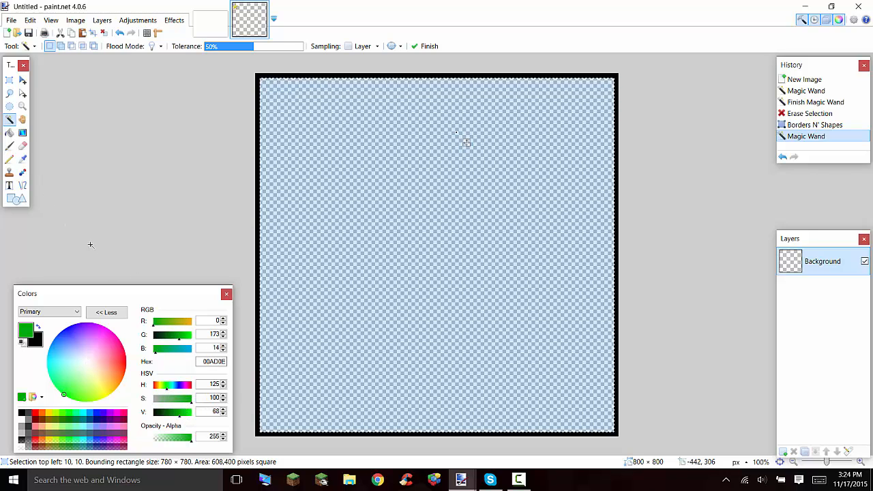
pyautogui.click(105, 313)
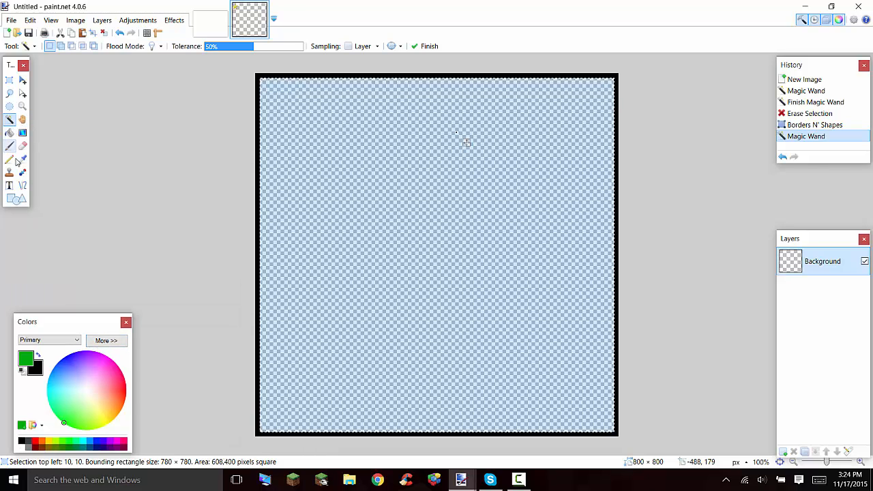
# Fill the selection with a green-to-black radial gradient from the canvas center, extending about 722 pixels upward beyond the image edge
pyautogui.click(23, 134)
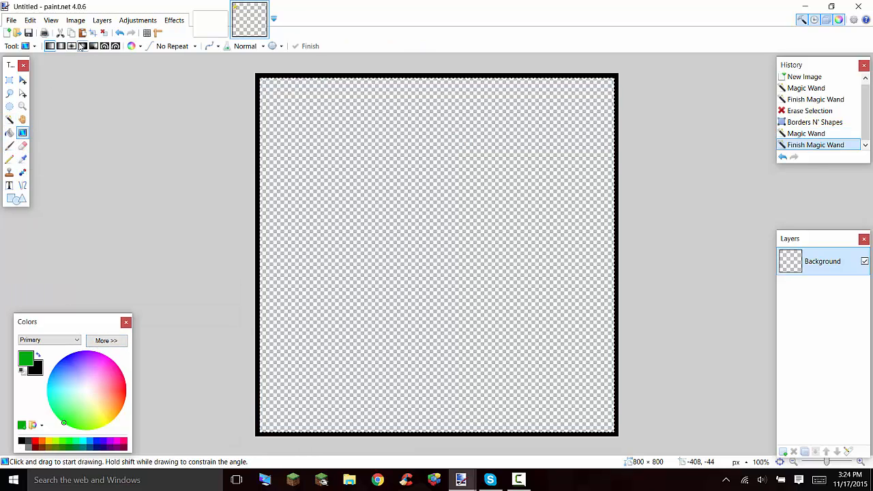
pyautogui.click(82, 46)
pyautogui.moveTo(430, 251); pyautogui.dragTo(457, 16)
pyautogui.scroll(-2, 438, 232)
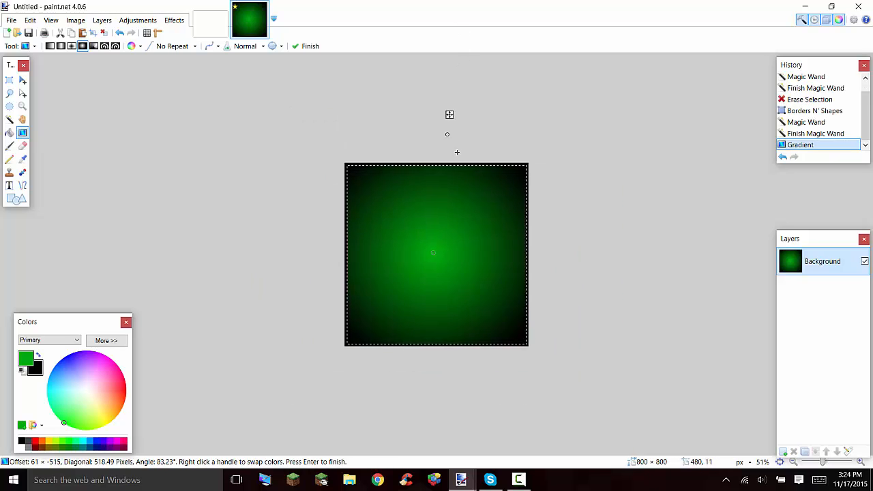
pyautogui.moveTo(449, 135); pyautogui.dragTo(442, 87)
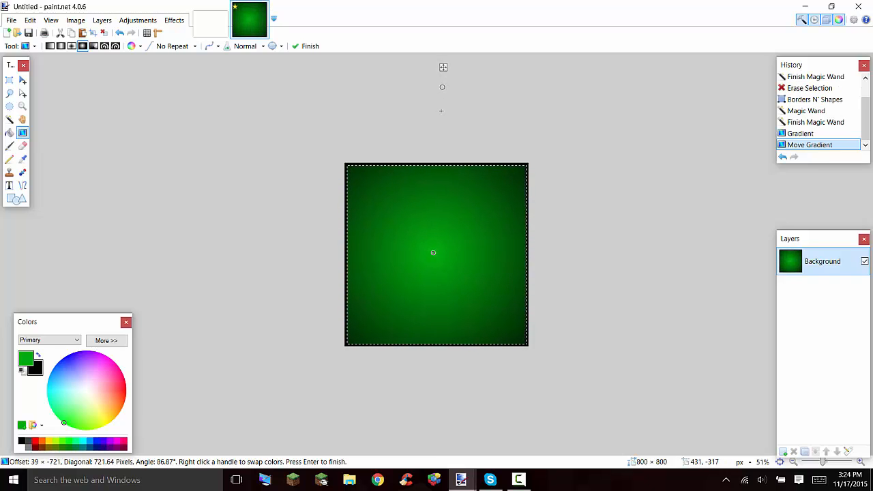
# Finish the gradient and clear the selection using the Magic Wand outside the canvas
pyautogui.click(9, 119)
pyautogui.click(134, 164)
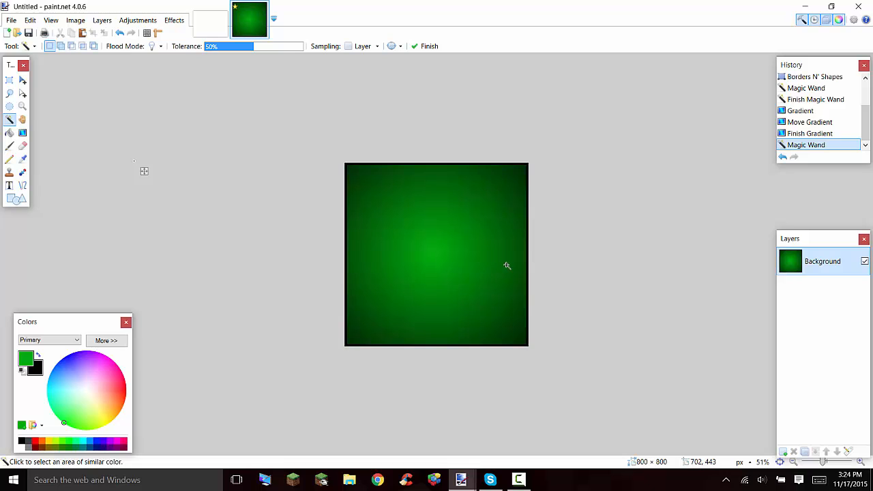
pyautogui.scroll(3, 507, 264)
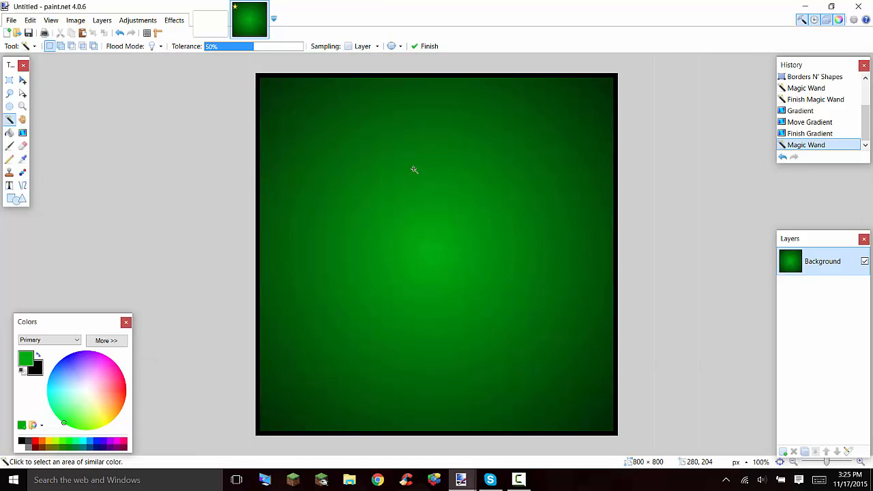
# Add a new layer above the background and set up the Shapes tool with black as primary and green as secondary color
pyautogui.click(783, 452)
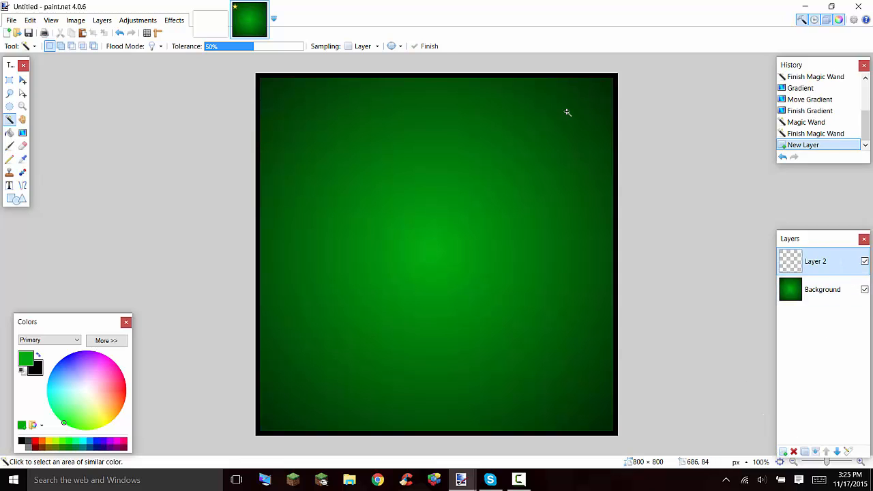
pyautogui.click(15, 199)
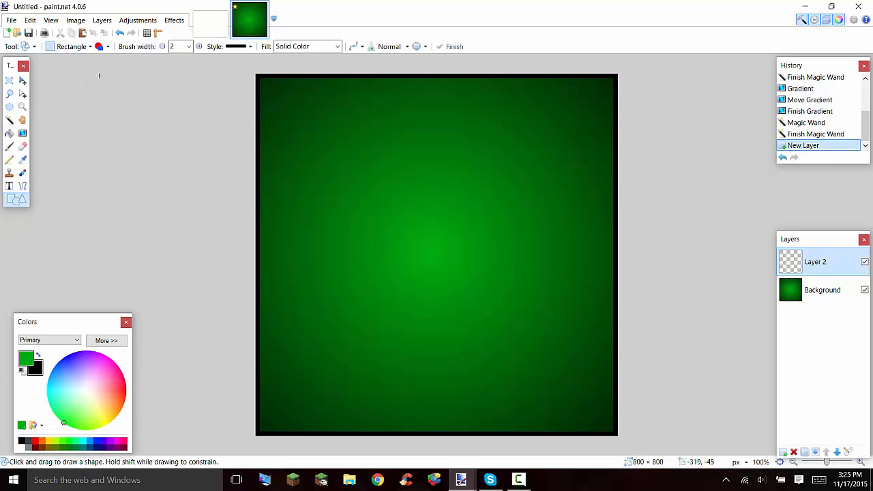
pyautogui.click(41, 365)
pyautogui.click(39, 355)
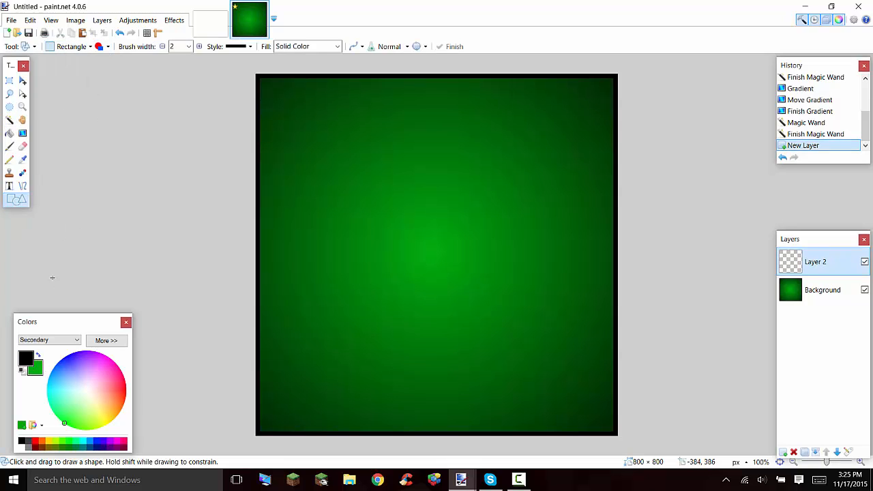
pyautogui.click(29, 360)
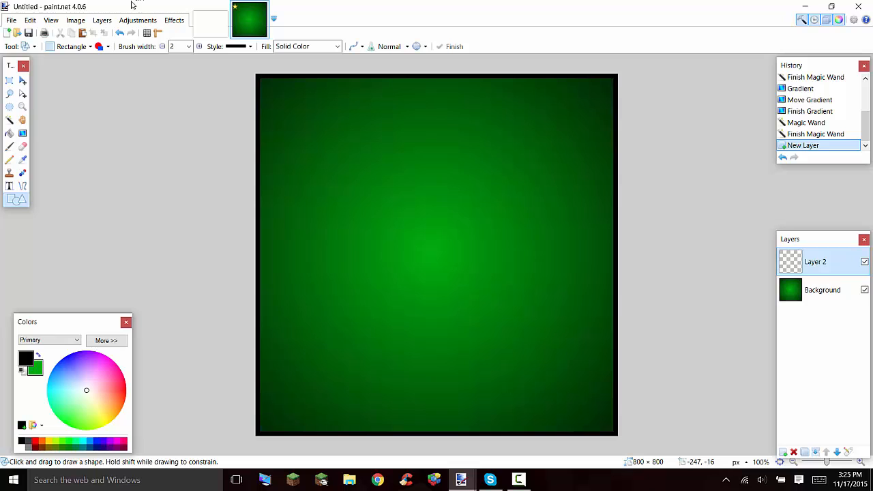
pyautogui.click(101, 47)
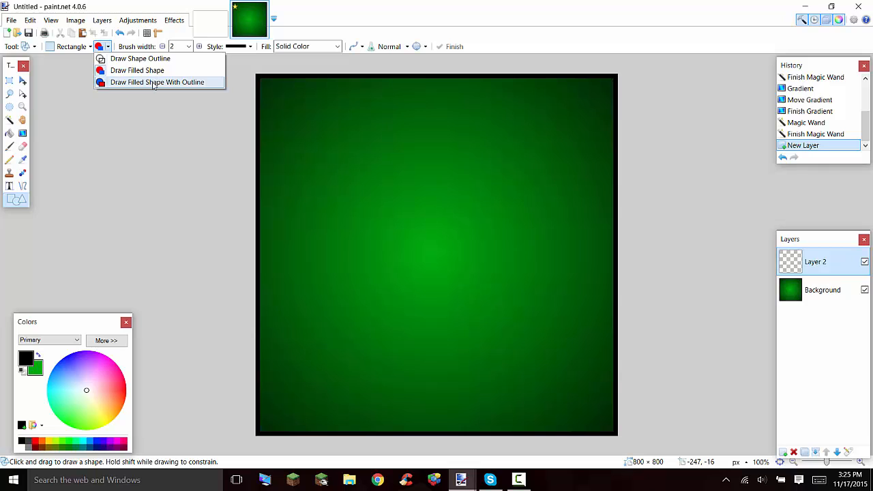
pyautogui.click(155, 140)
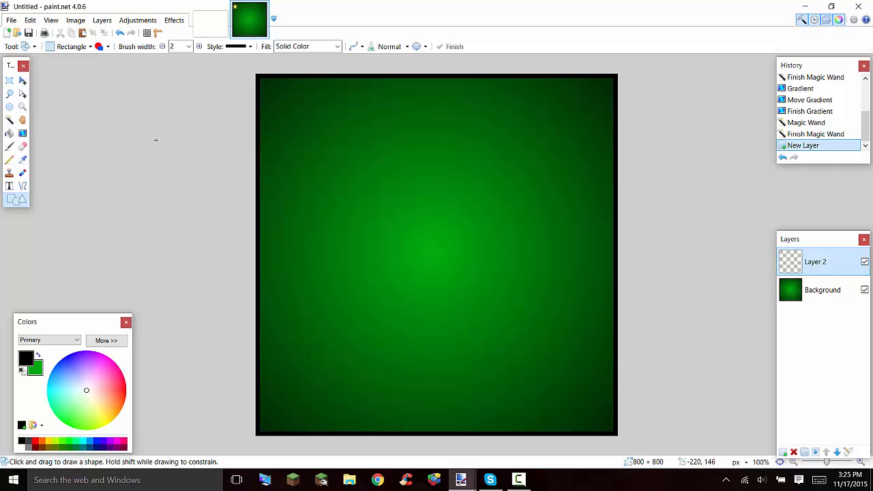
# Draw a filled black rectangle about 368 × 393 pixels near the canvas center and finish the shape
pyautogui.moveTo(350, 200)
pyautogui.mouseDown()
pyautogui.moveTo(457, 336)
pyautogui.moveTo(513, 385)
pyautogui.moveTo(533, 381)
pyautogui.moveTo(526, 335)
pyautogui.moveTo(520, 359)
pyautogui.mouseUp()
pyautogui.moveTo(487, 307)
pyautogui.mouseDown()
pyautogui.moveTo(481, 287)
pyautogui.moveTo(481, 310)
pyautogui.mouseUp()
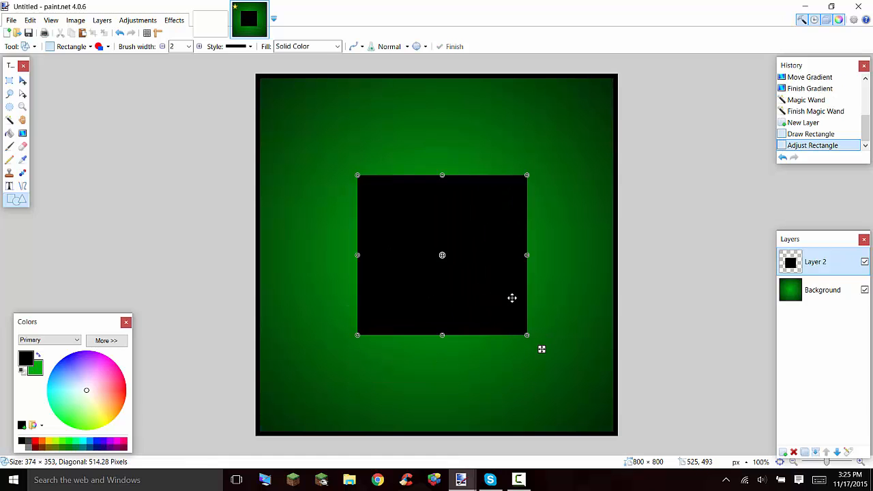
pyautogui.moveTo(524, 256); pyautogui.dragTo(489, 304)
pyautogui.moveTo(439, 183); pyautogui.dragTo(438, 164)
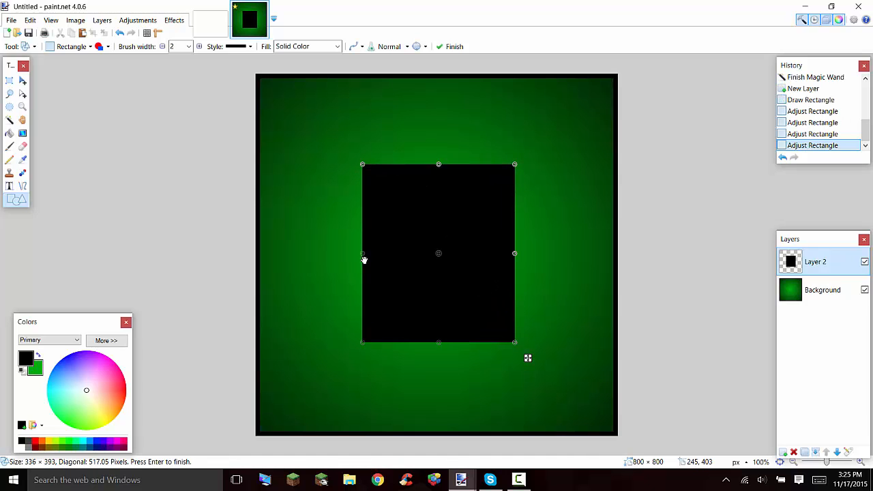
pyautogui.moveTo(362, 261); pyautogui.dragTo(392, 283)
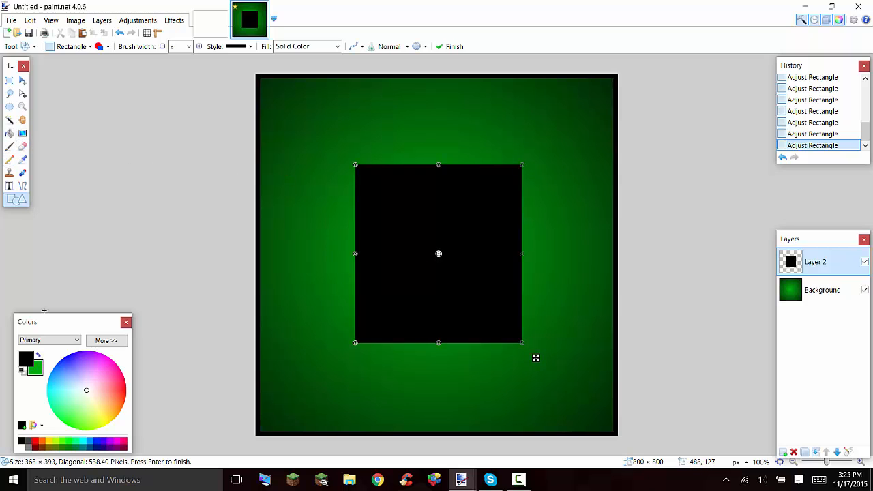
pyautogui.press('Return')
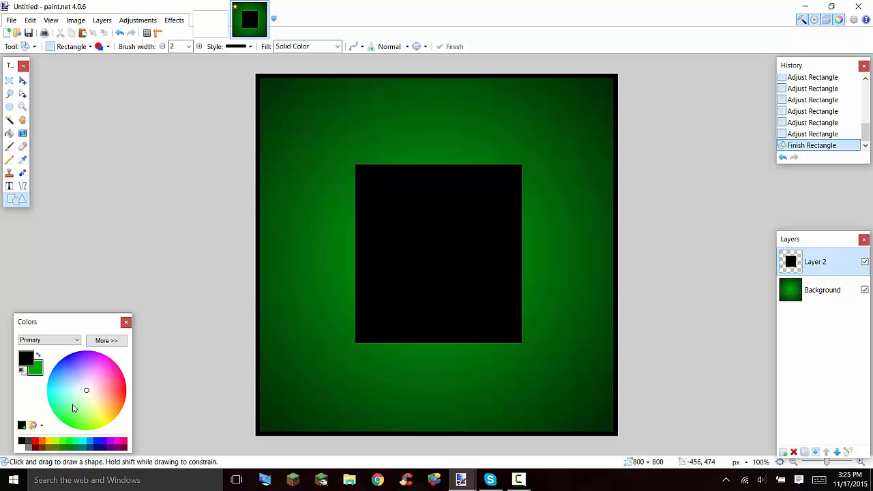
# Draw a white filled Chevron arrow about 333 × 269 pixels, pointing right, across the left edge of the black rectangle
pyautogui.click(22, 442)
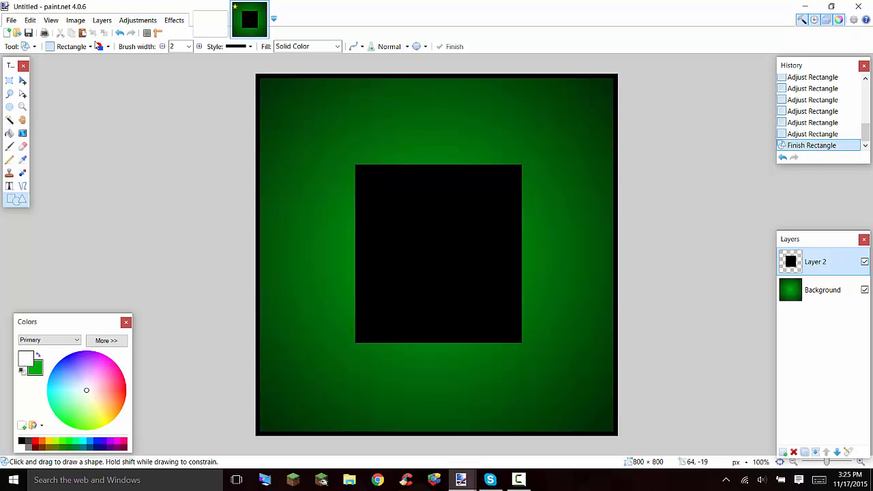
pyautogui.click(58, 47)
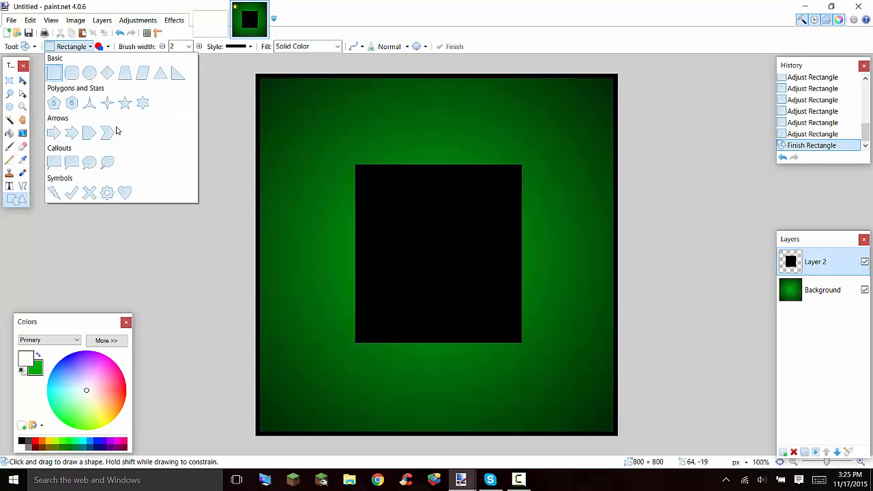
pyautogui.click(107, 134)
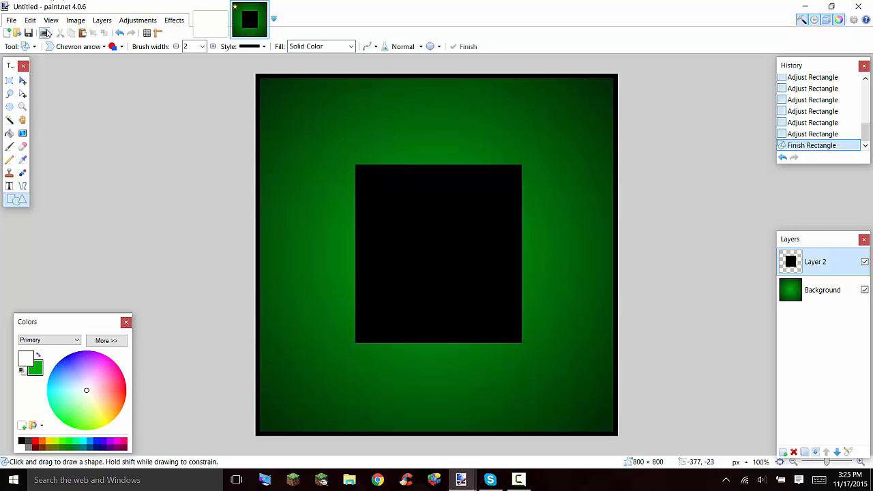
pyautogui.moveTo(322, 170)
pyautogui.mouseDown()
pyautogui.moveTo(461, 362)
pyautogui.moveTo(472, 339)
pyautogui.mouseUp()
pyautogui.moveTo(429, 302); pyautogui.dragTo(369, 299)
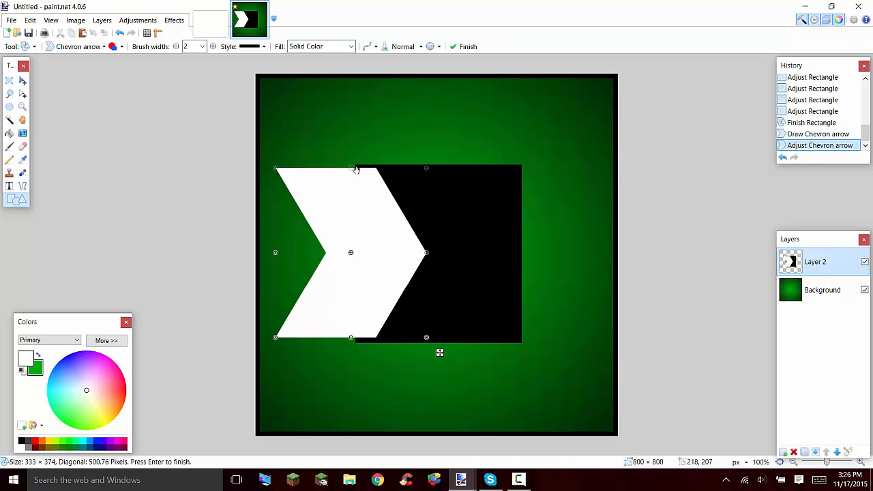
pyautogui.moveTo(351, 171); pyautogui.dragTo(350, 200)
pyautogui.moveTo(351, 336); pyautogui.dragTo(350, 324)
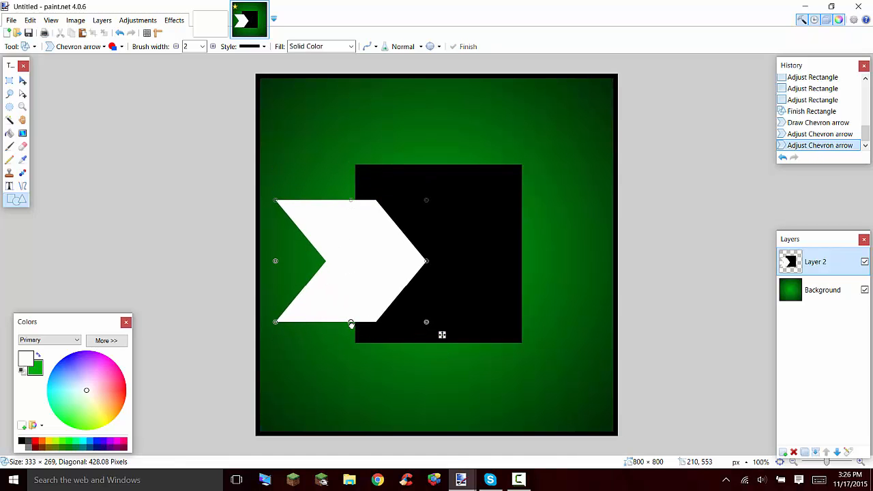
pyautogui.moveTo(368, 293)
pyautogui.mouseDown()
pyautogui.moveTo(378, 286)
pyautogui.moveTo(367, 288)
pyautogui.mouseUp()
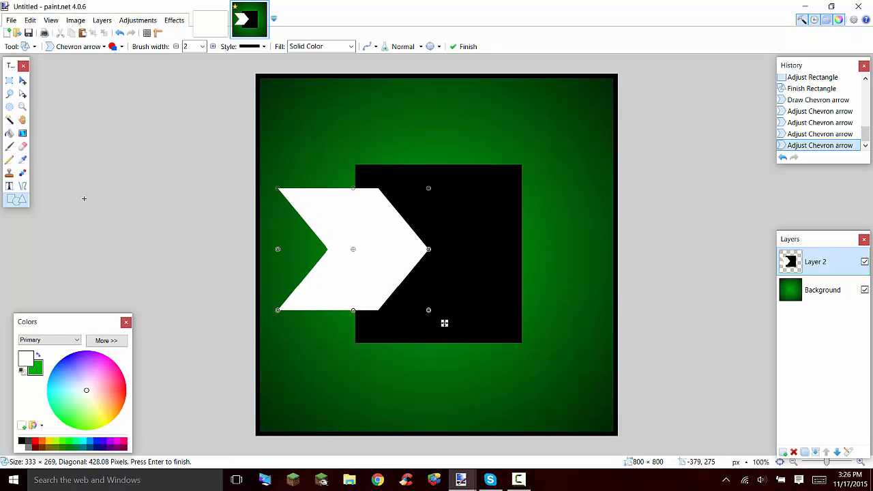
pyautogui.hotkey('ctrl', 'v')
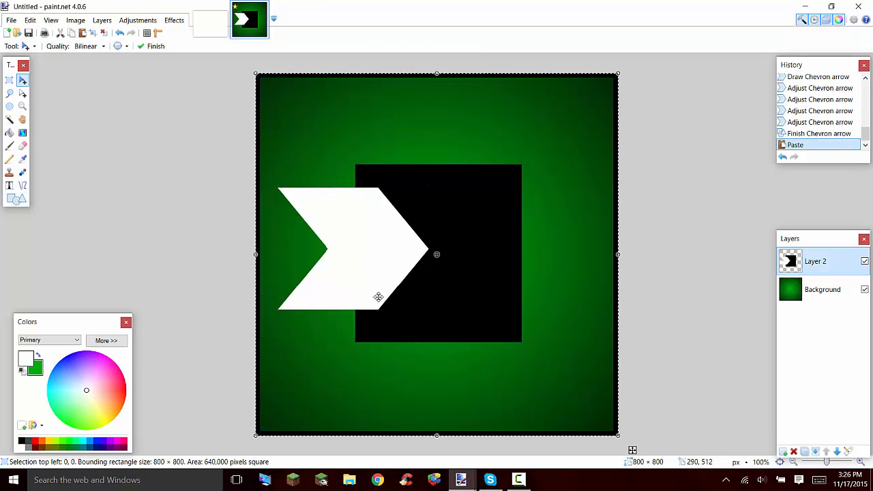
pyautogui.moveTo(378, 296); pyautogui.dragTo(419, 293)
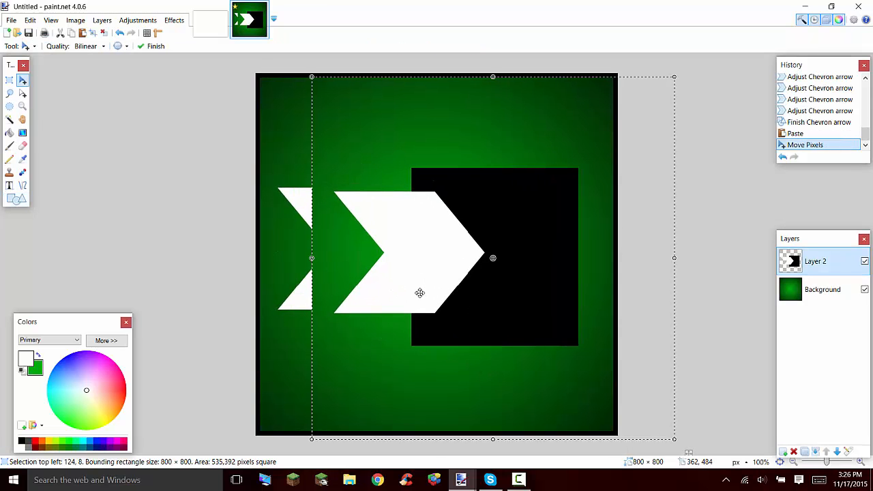
pyautogui.hotkey('ctrl', 'z')
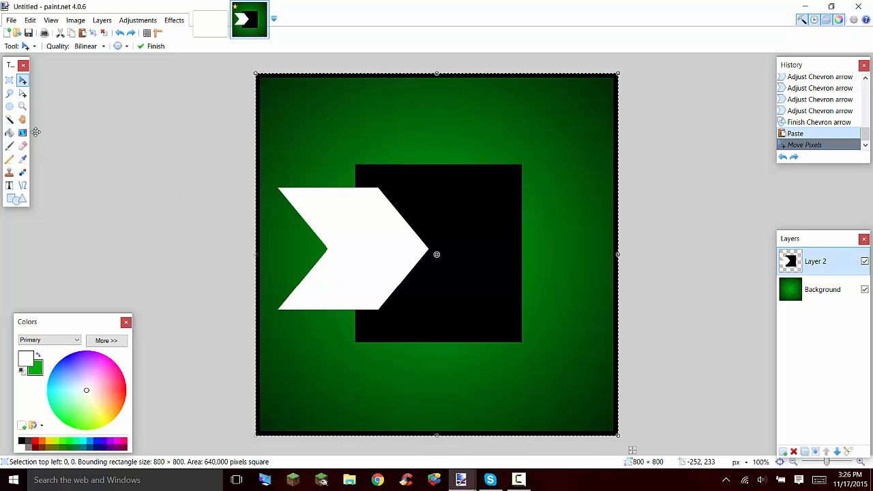
pyautogui.press('Right')
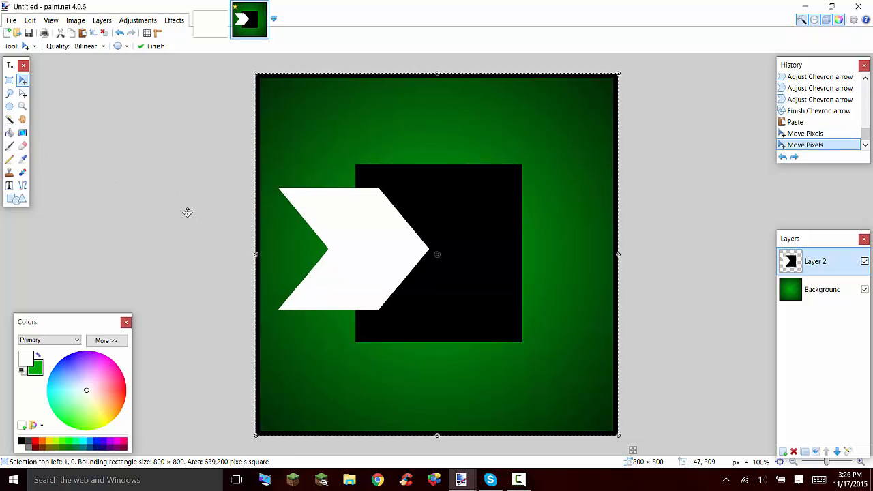
pyautogui.hotkey('ctrl', 'z')
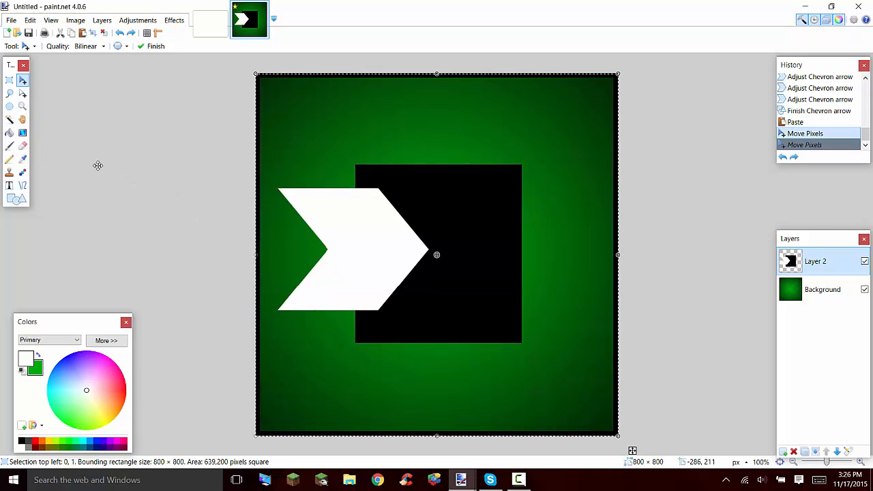
# Clear the current selection, select only the white chevron with the Magic Wand, and paste a copy of it
pyautogui.click(9, 120)
pyautogui.hotkey('ctrl', 'd')
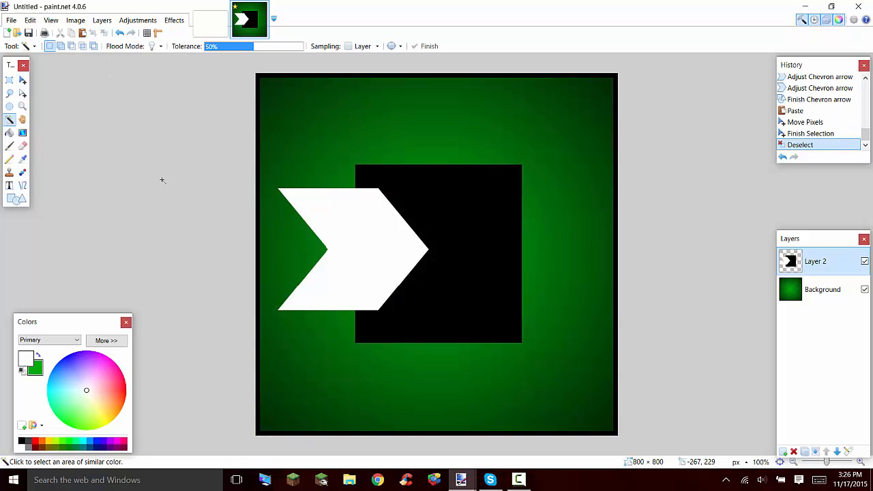
pyautogui.click(382, 221)
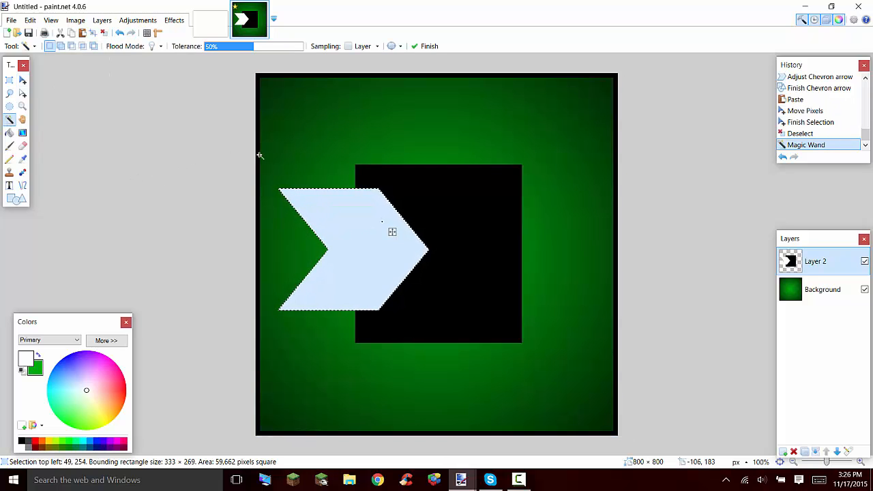
pyautogui.hotkey('ctrl', 'c')
pyautogui.hotkey('ctrl', 'v')
# Rotate the pasted chevron about 180° and place it across the rectangle's right side, with its tip facing the original chevron
pyautogui.moveTo(339, 220); pyautogui.dragTo(433, 229)
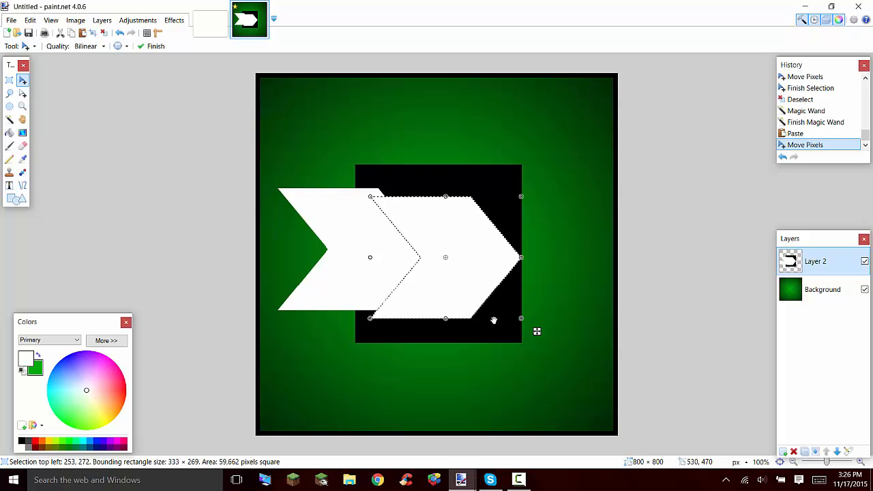
pyautogui.moveTo(494, 319); pyautogui.dragTo(403, 183)
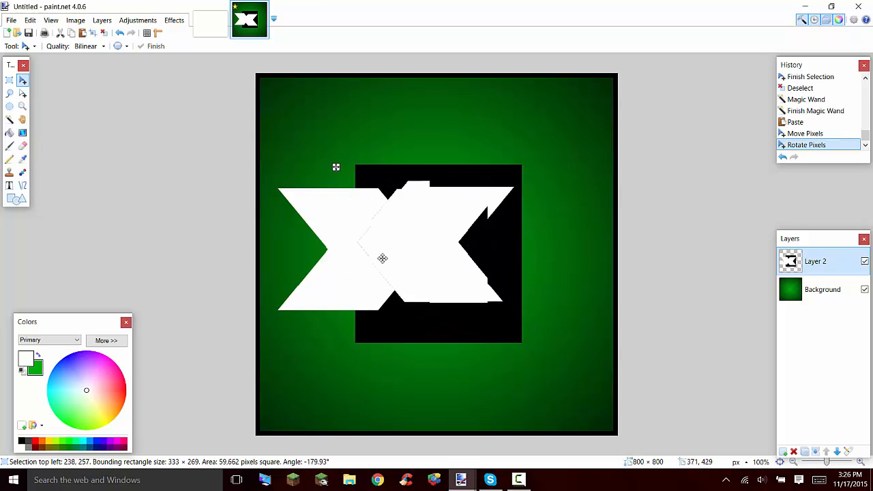
pyautogui.moveTo(383, 259); pyautogui.dragTo(488, 269)
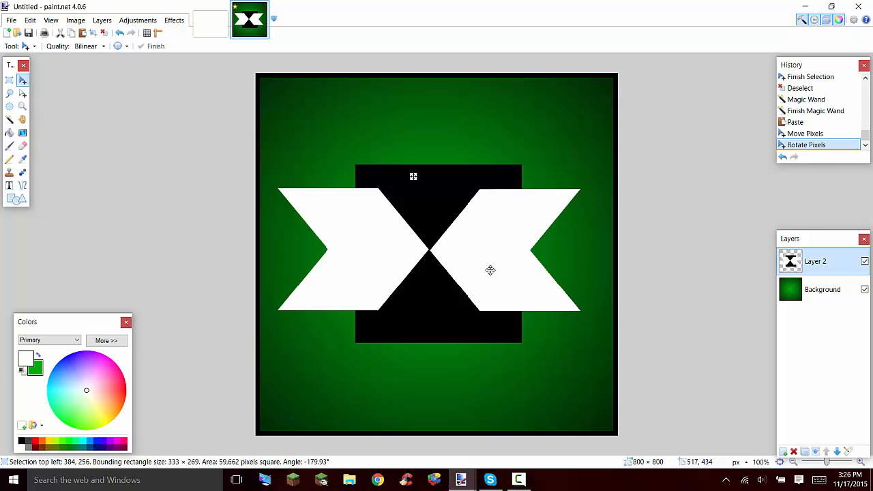
pyautogui.click(489, 270)
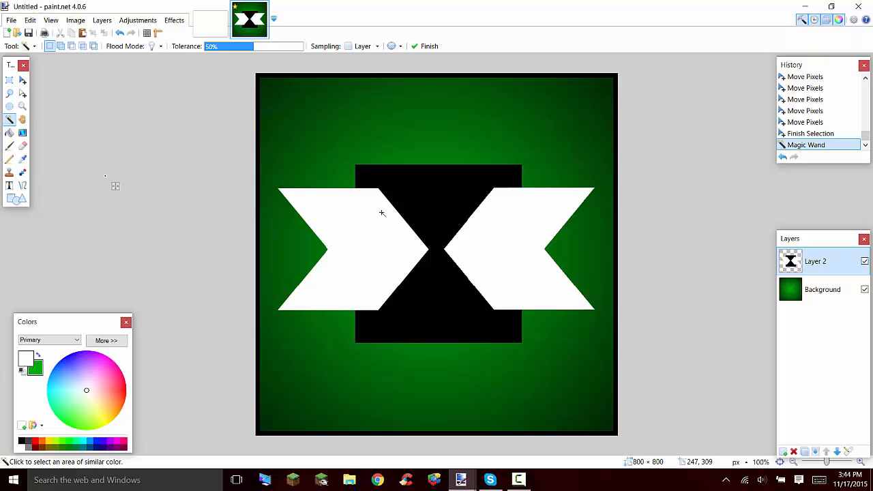
# Erase both white chevrons from the black rectangle, and delete the faint white outlines remaining in the surrounding area using the Magic Wand
pyautogui.click(348, 262)
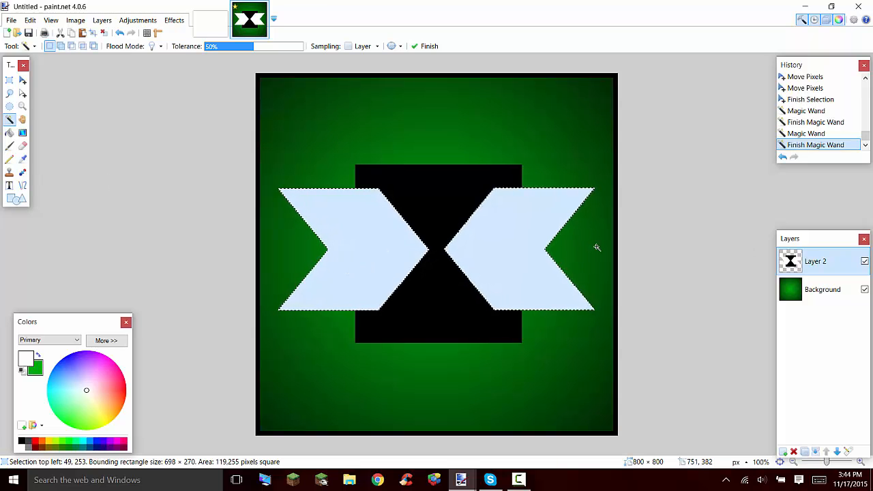
pyautogui.press('Delete')
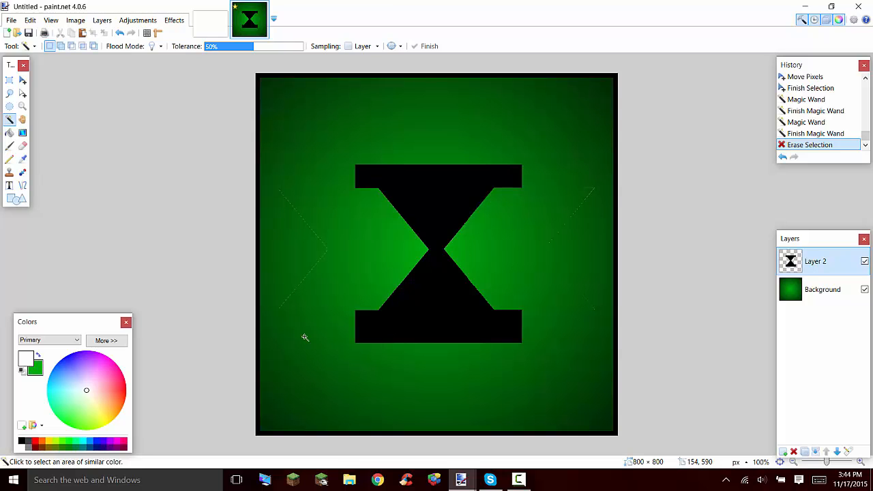
pyautogui.scroll(6, 330, 281)
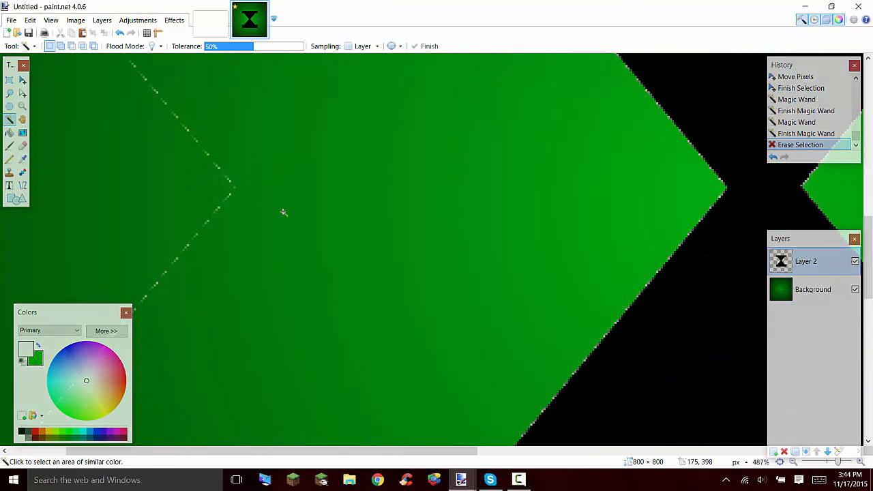
pyautogui.click(284, 212)
pyautogui.scroll(-6, 285, 244)
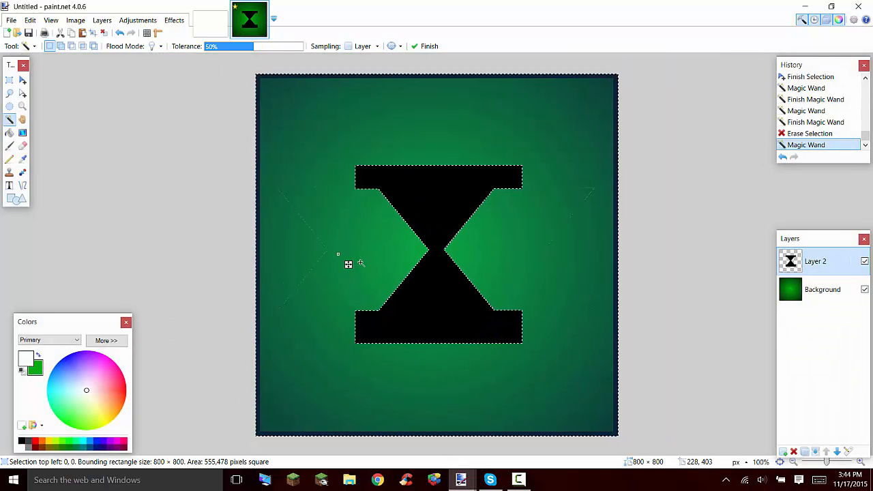
pyautogui.click(318, 251)
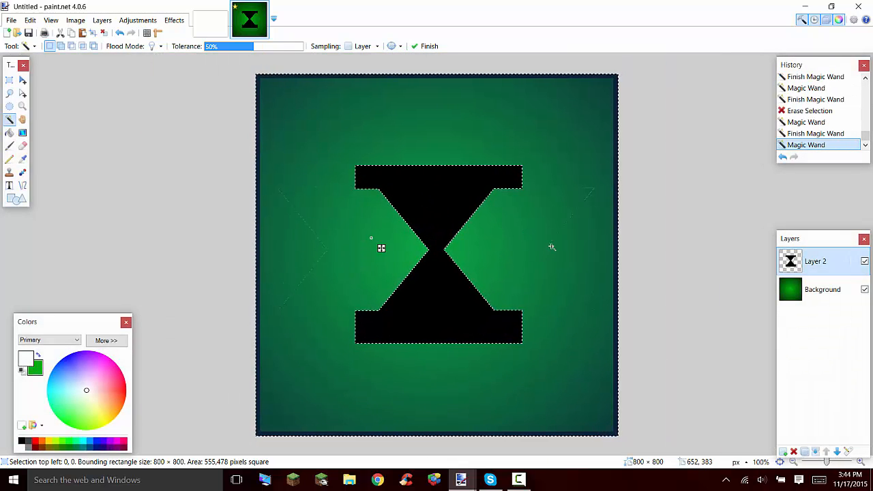
pyautogui.press('Delete')
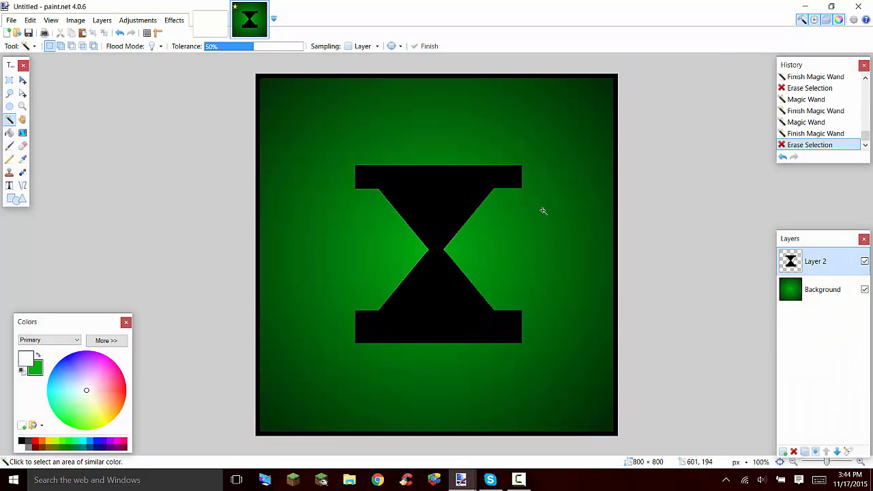
# Select the leftover light grey pixels along the emblem's diagonal edges with the Magic Wand at 66% tolerance, and delete them
pyautogui.scroll(10, 407, 237)
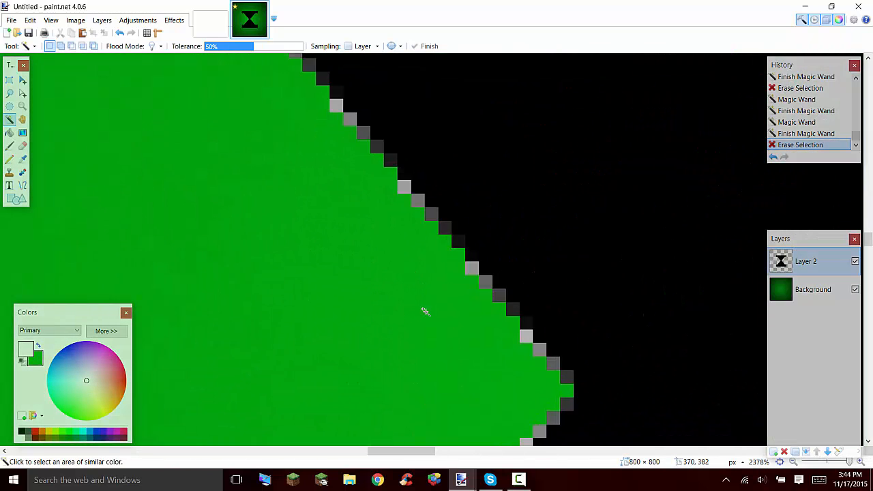
pyautogui.click(476, 270)
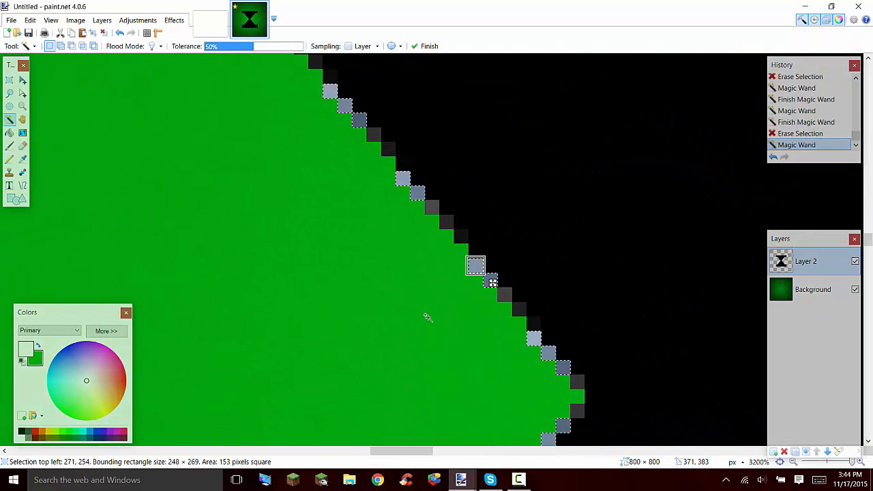
pyautogui.scroll(-10, 426, 316)
pyautogui.scroll(2, 426, 316)
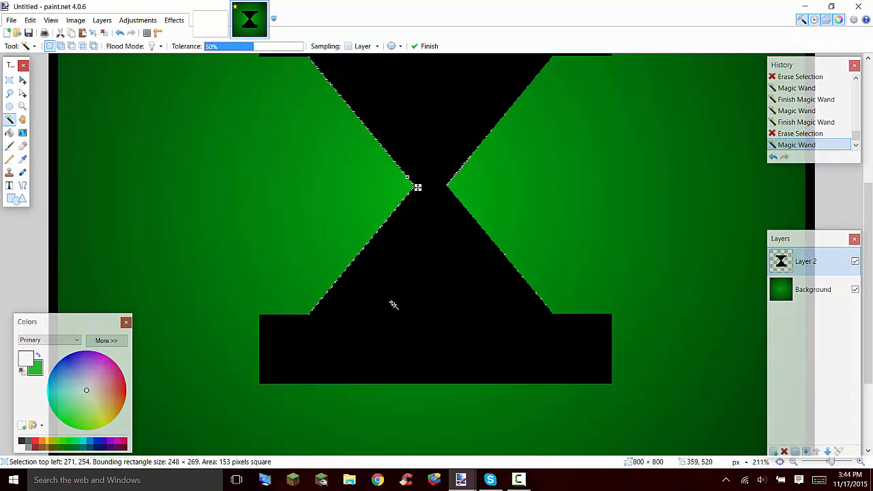
pyautogui.scroll(-2, 394, 302)
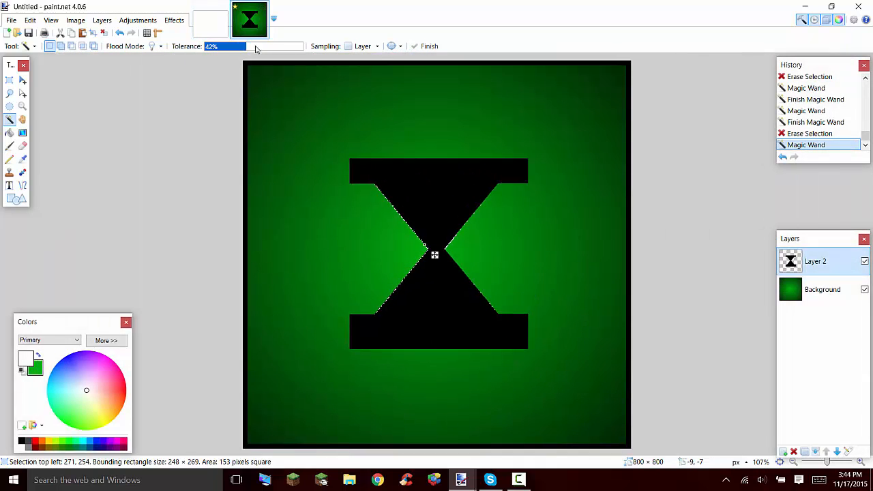
pyautogui.moveTo(256, 48)
pyautogui.mouseDown()
pyautogui.moveTo(275, 48)
pyautogui.moveTo(262, 50)
pyautogui.mouseUp()
pyautogui.press('Delete')
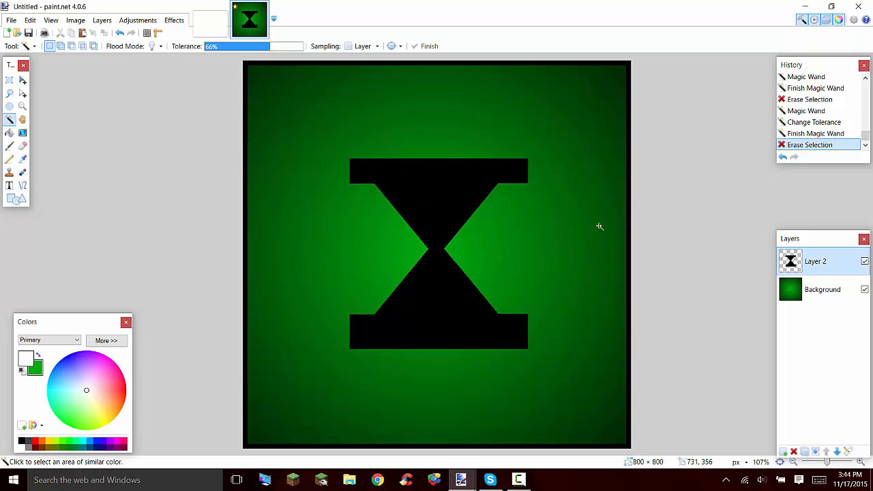
# Select the black emblem with the Magic Wand, and intersect it with an Ellipse Select to keep only its upper half, about 368 × 186 pixels
pyautogui.click(396, 191)
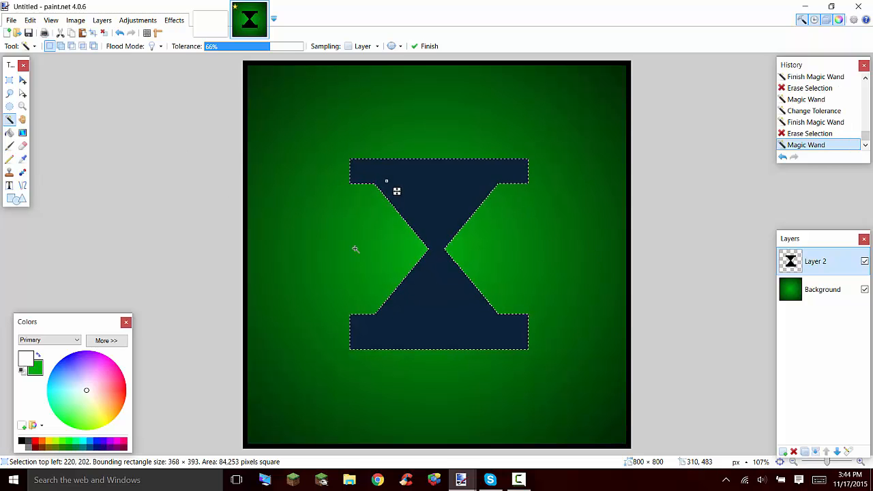
pyautogui.click(39, 355)
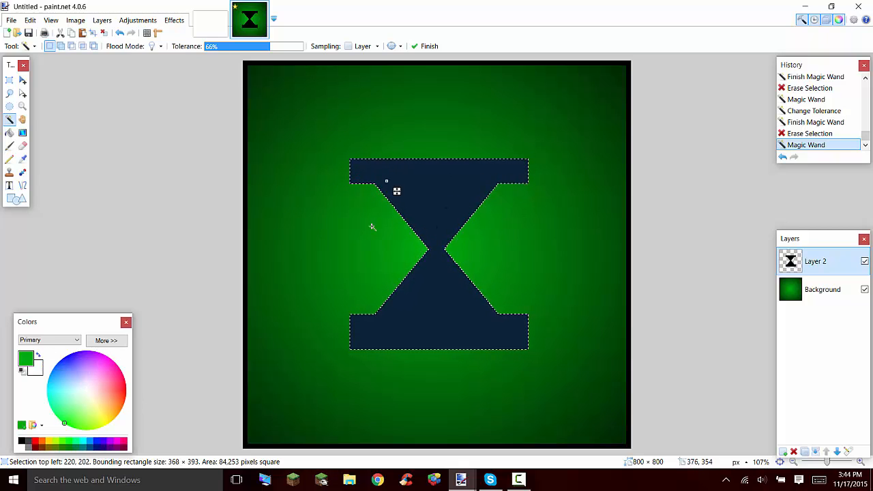
pyautogui.click(10, 107)
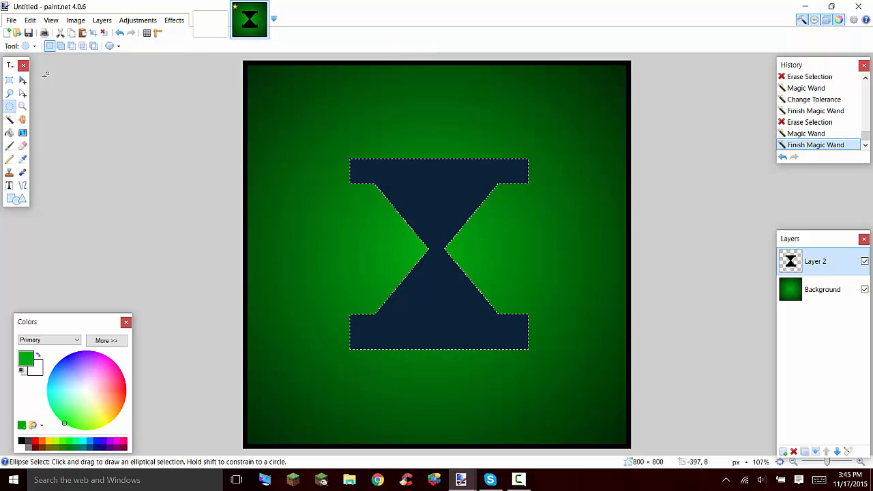
pyautogui.click(83, 48)
pyautogui.moveTo(339, 126); pyautogui.dragTo(547, 249)
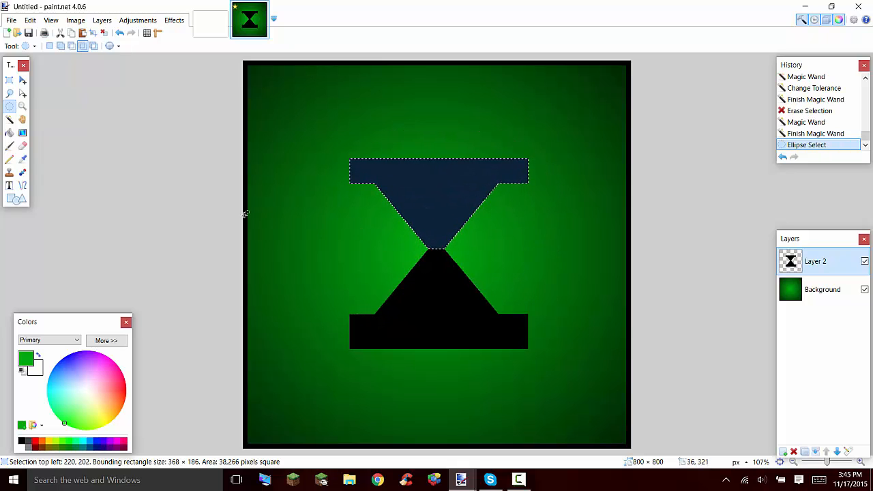
# Set the primary color to dark green 002D04, keeping the bright green as the secondary color
pyautogui.click(39, 354)
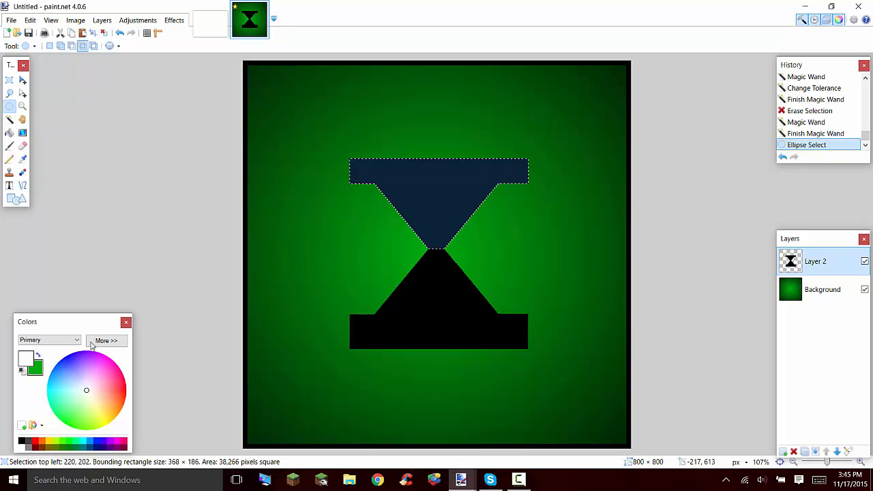
pyautogui.click(91, 343)
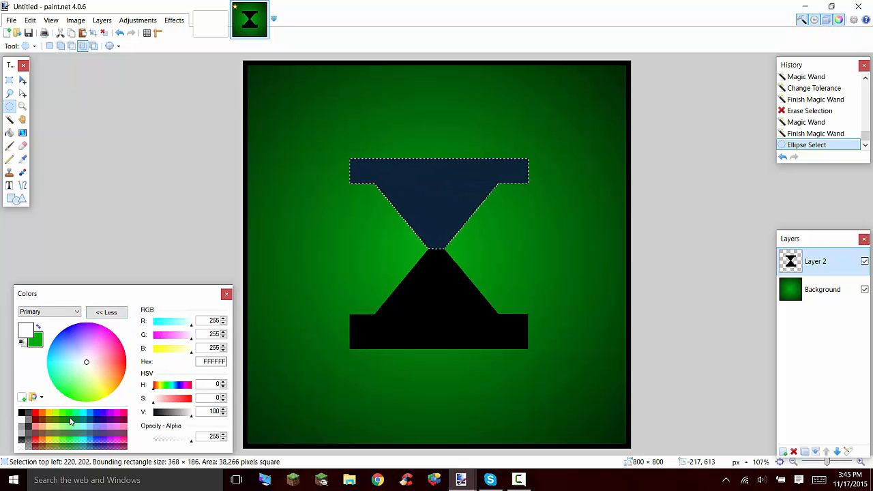
pyautogui.click(71, 421)
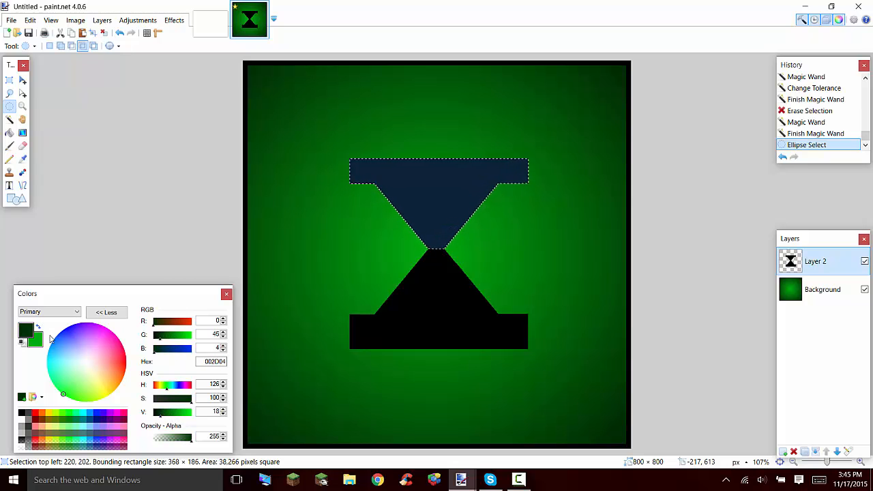
# Fill the emblem's upper half with a linear gradient running from dark green at its top to bright green at the waist
pyautogui.click(23, 132)
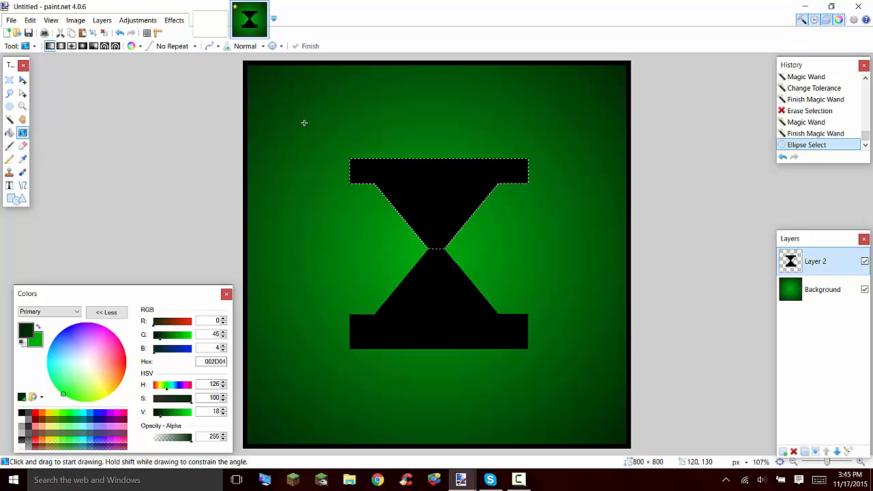
pyautogui.moveTo(312, 126); pyautogui.dragTo(471, 218)
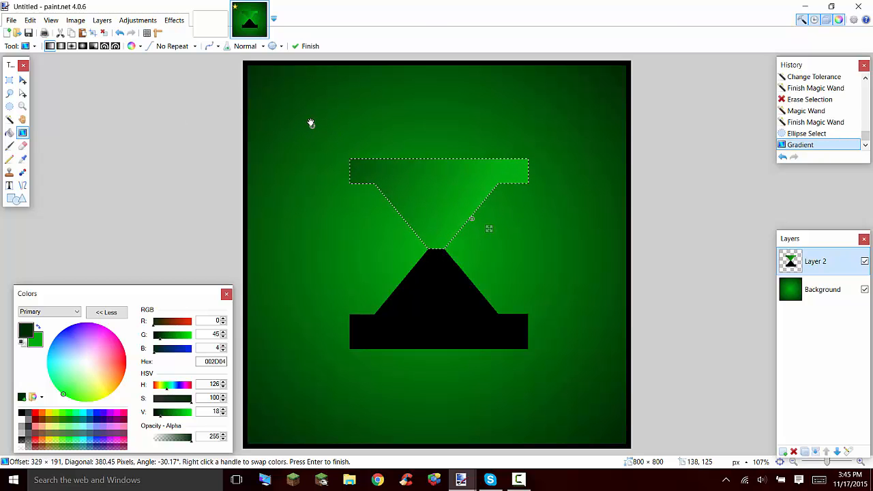
pyautogui.moveTo(311, 123); pyautogui.dragTo(420, 182)
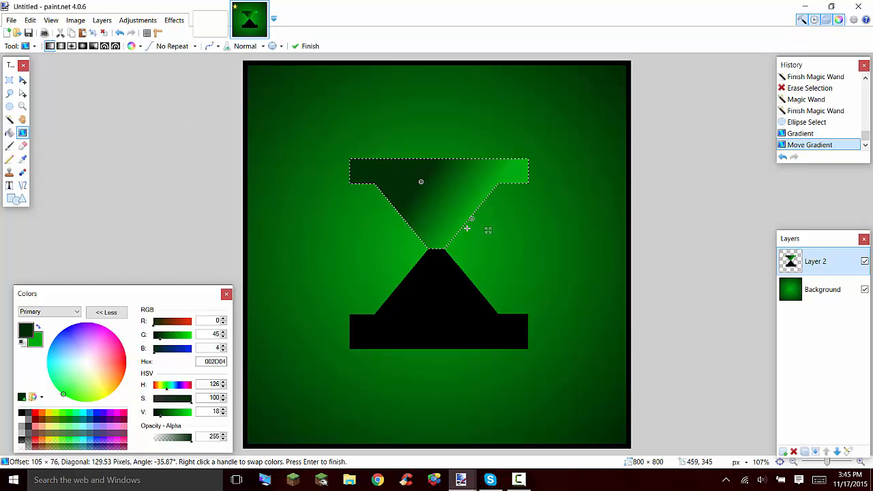
pyautogui.moveTo(466, 228); pyautogui.dragTo(449, 215)
pyautogui.moveTo(425, 185); pyautogui.dragTo(414, 269)
# Select the whole hourglass emblem, both halves, with the Magic Wand at 66% tolerance
pyautogui.click(9, 120)
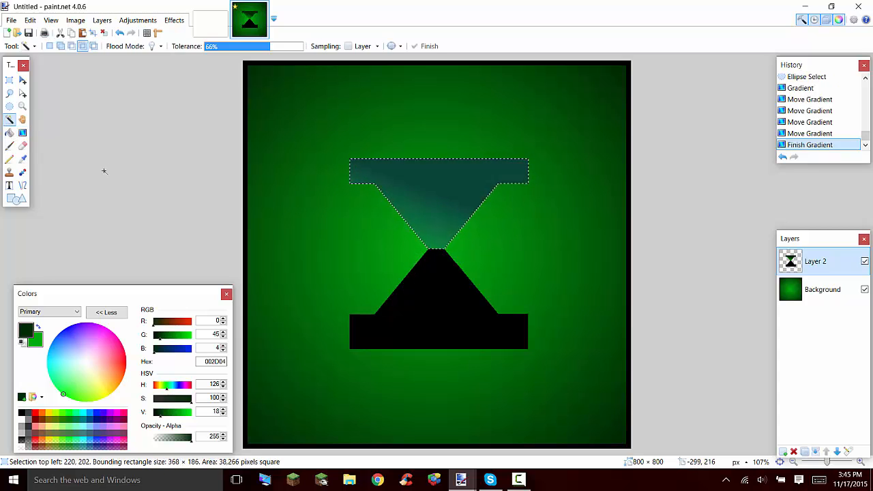
pyautogui.click(414, 321)
pyautogui.click(412, 323)
pyautogui.click(413, 321)
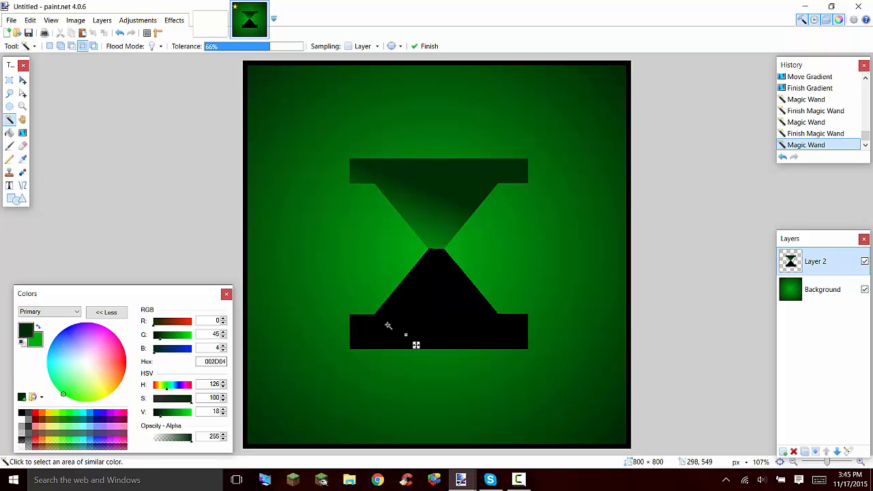
pyautogui.click(432, 299)
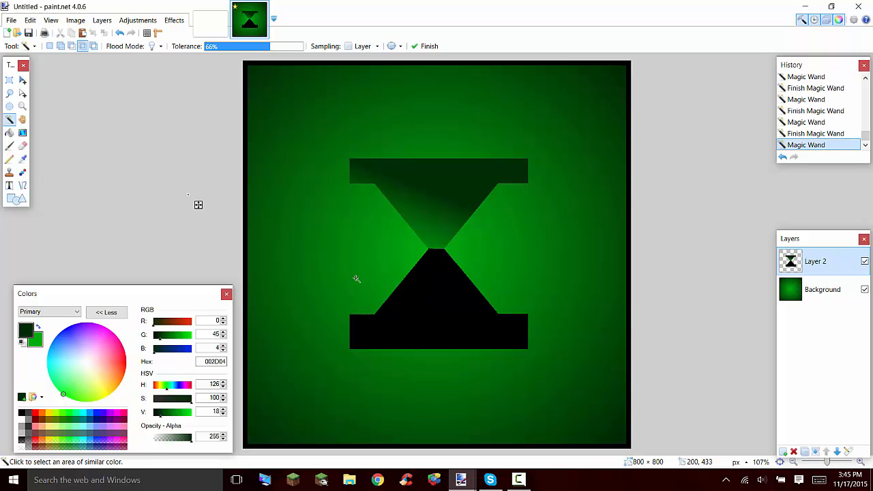
pyautogui.click(401, 287)
pyautogui.click(394, 317)
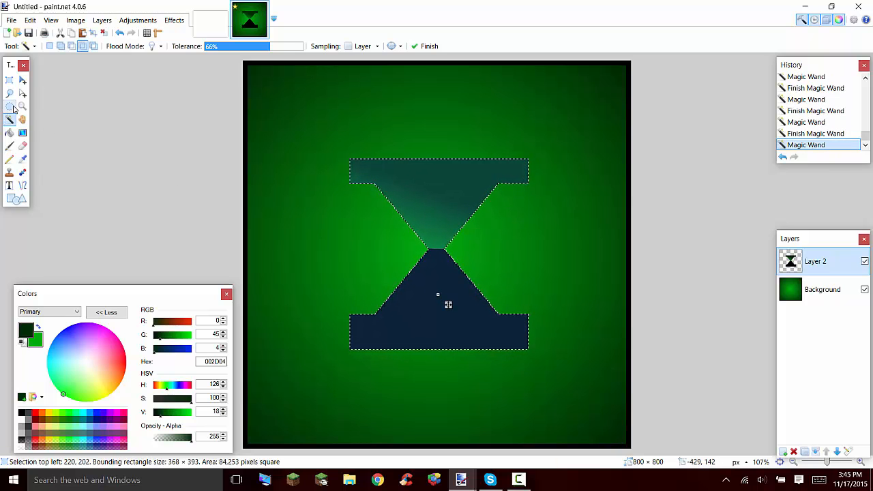
# Intersect the emblem selection with an Ellipse Select to keep only its lower half, about 368 × 210 pixels
pyautogui.press('s')
pyautogui.press('s')
pyautogui.press('s')
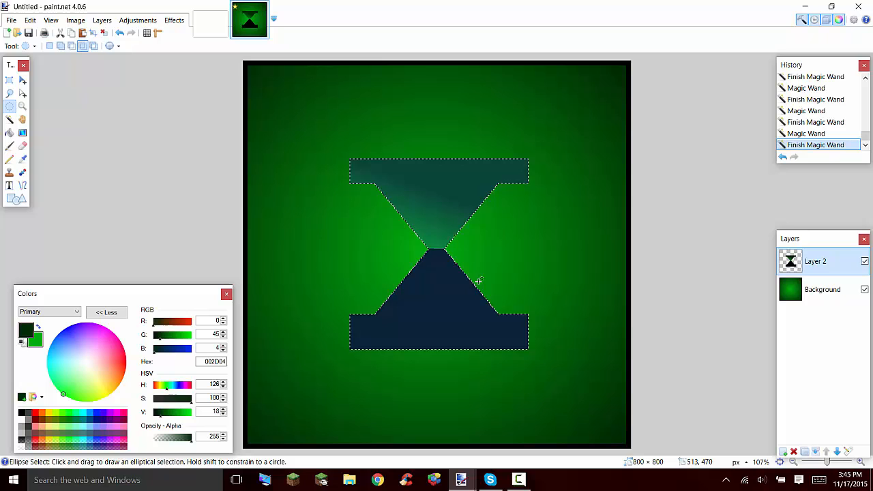
pyautogui.click(83, 46)
pyautogui.moveTo(395, 248); pyautogui.dragTo(550, 403)
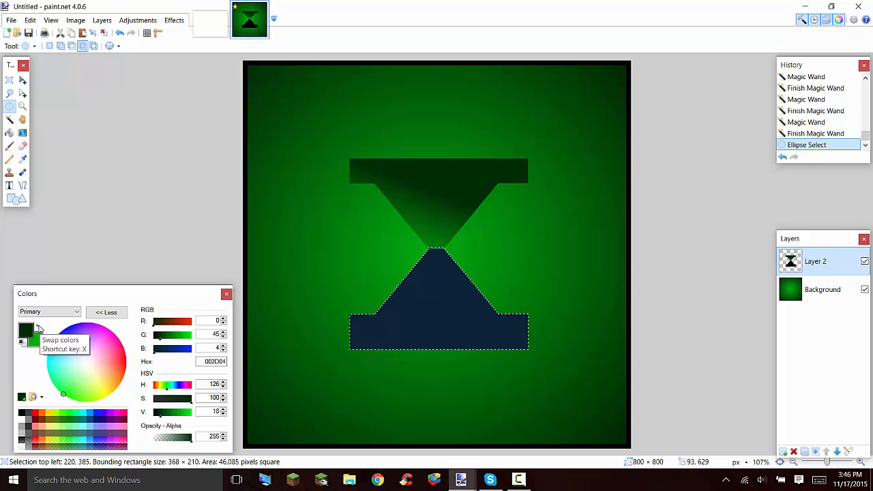
# Set the primary color to green 005B07 and the secondary color to black
pyautogui.click(38, 328)
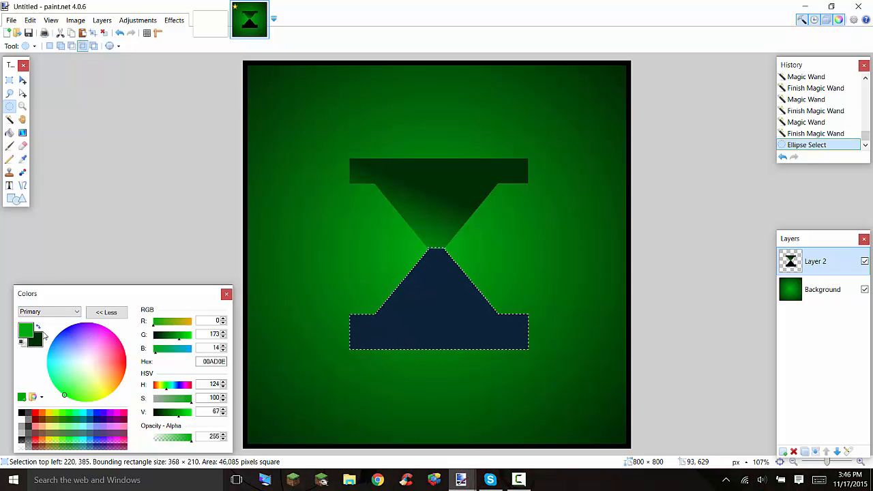
pyautogui.click(22, 413)
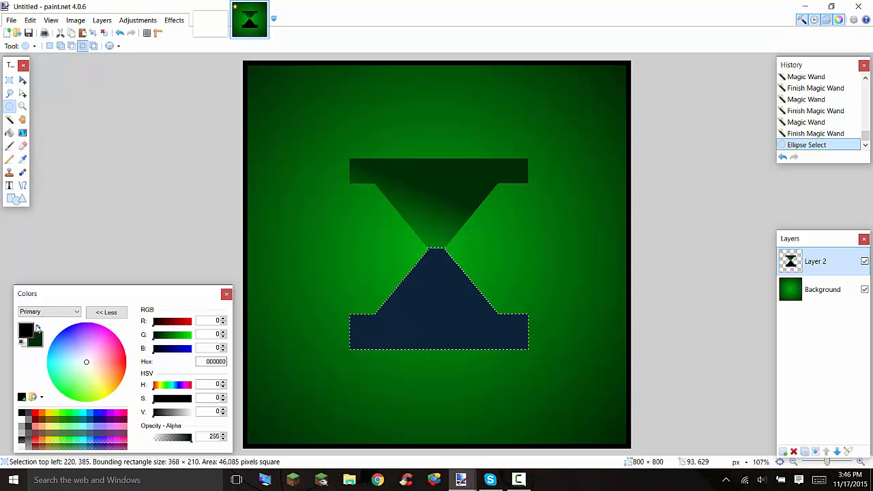
pyautogui.click(39, 327)
pyautogui.click(168, 413)
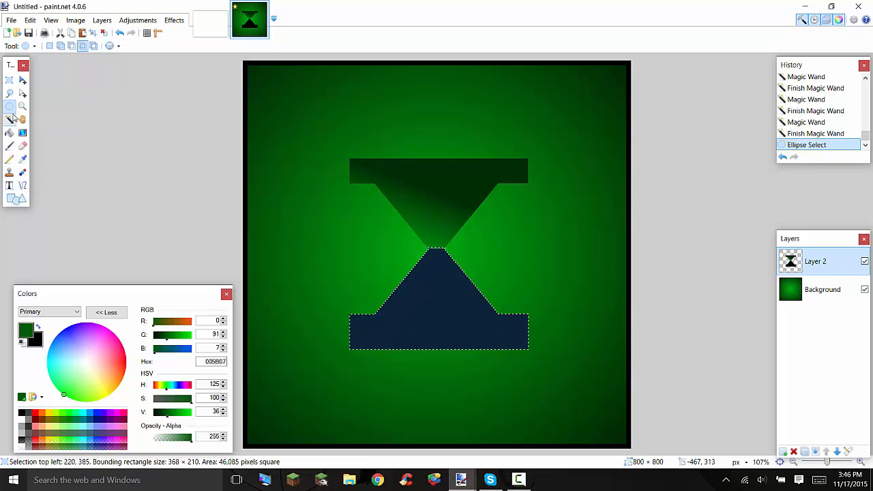
# Fill the emblem's lower half with a diagonal linear gradient from black at its lower-left corner to green near the waist, and clear the selection
pyautogui.click(23, 132)
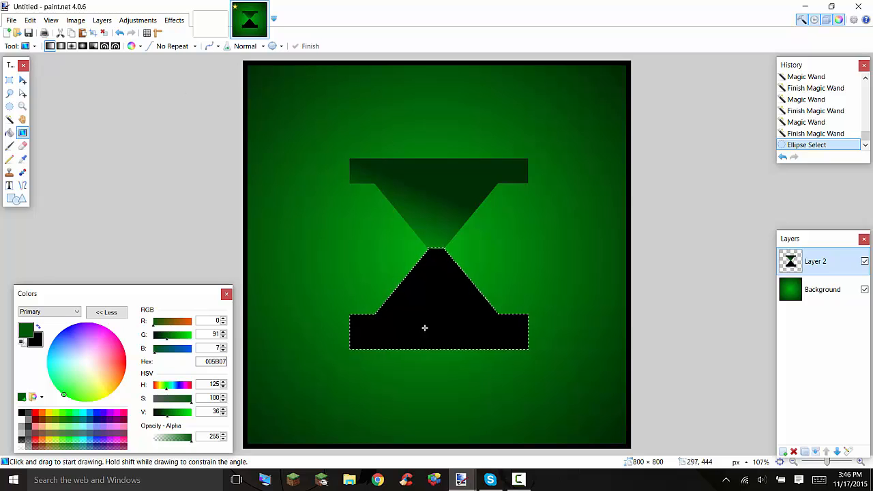
pyautogui.moveTo(431, 403); pyautogui.dragTo(433, 278)
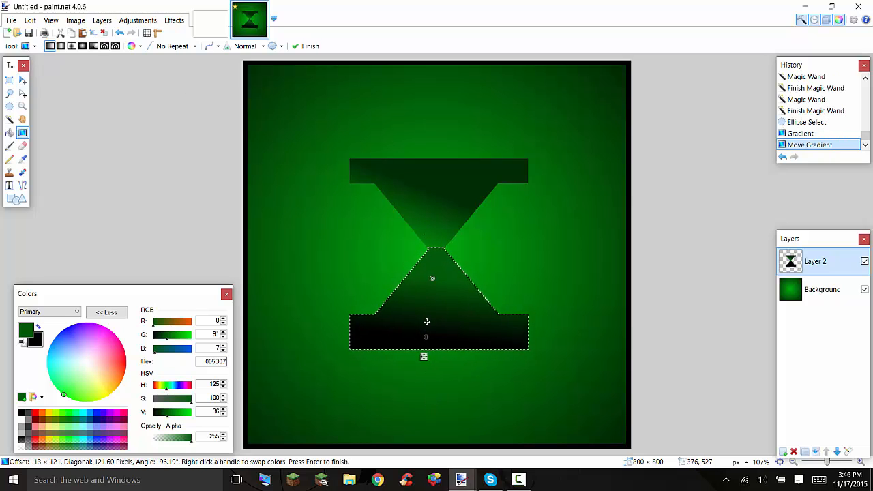
pyautogui.moveTo(424, 357); pyautogui.dragTo(350, 363)
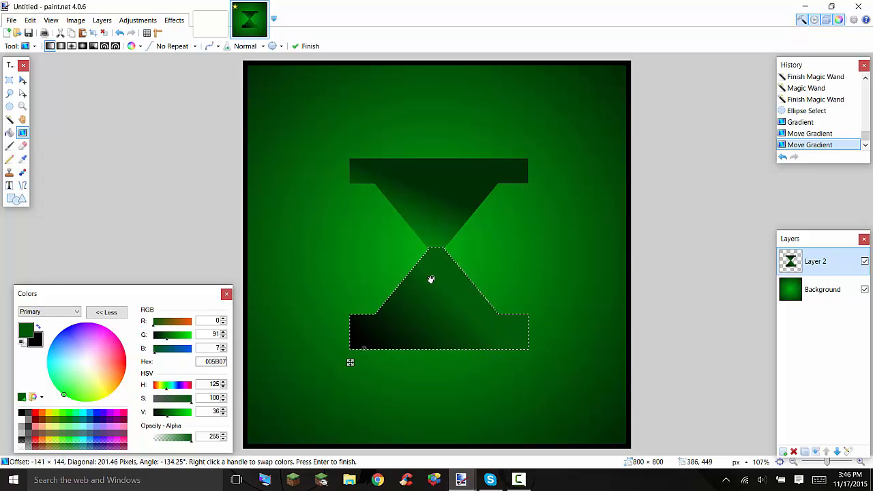
pyautogui.moveTo(431, 279); pyautogui.dragTo(409, 288)
pyautogui.moveTo(366, 353); pyautogui.dragTo(348, 349)
pyautogui.moveTo(412, 287); pyautogui.dragTo(458, 262)
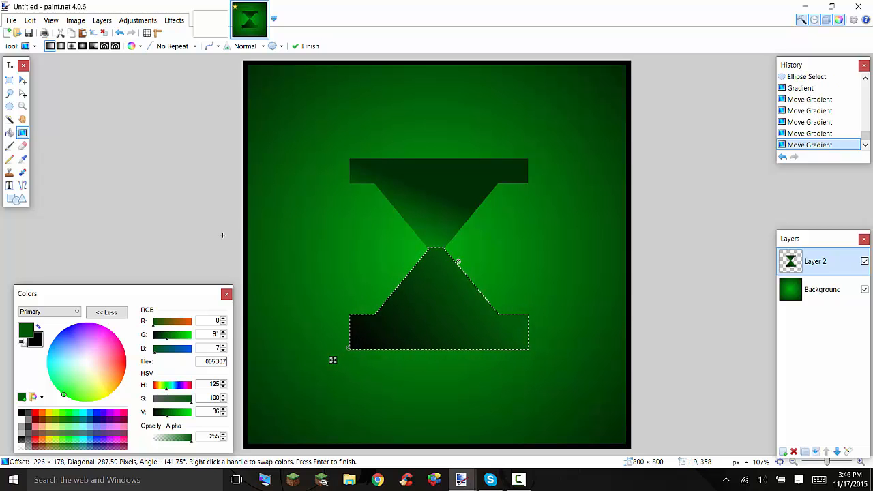
pyautogui.click(9, 120)
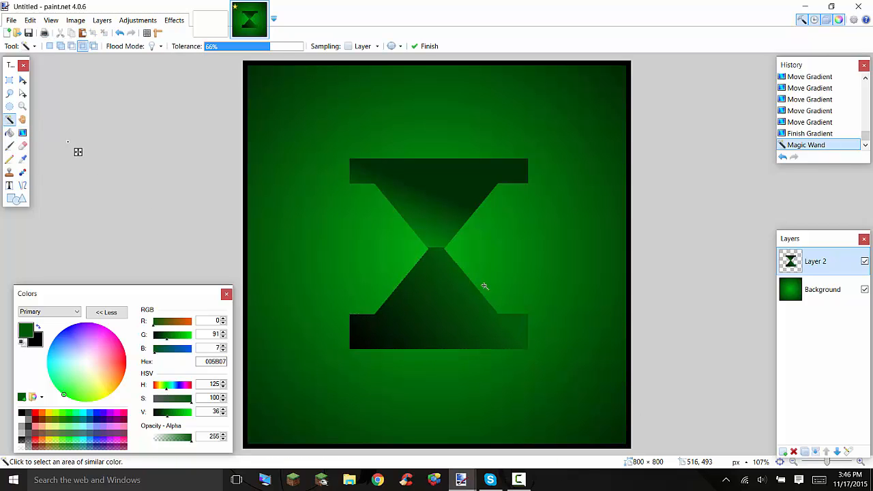
# Start a Drop Shadow effect on the emblem layer with a black shadow color
pyautogui.click(174, 20)
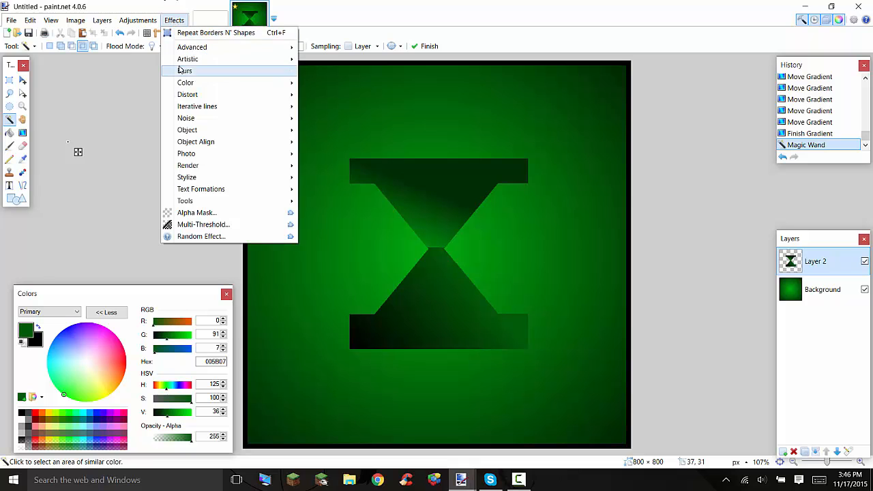
pyautogui.moveTo(188, 98)
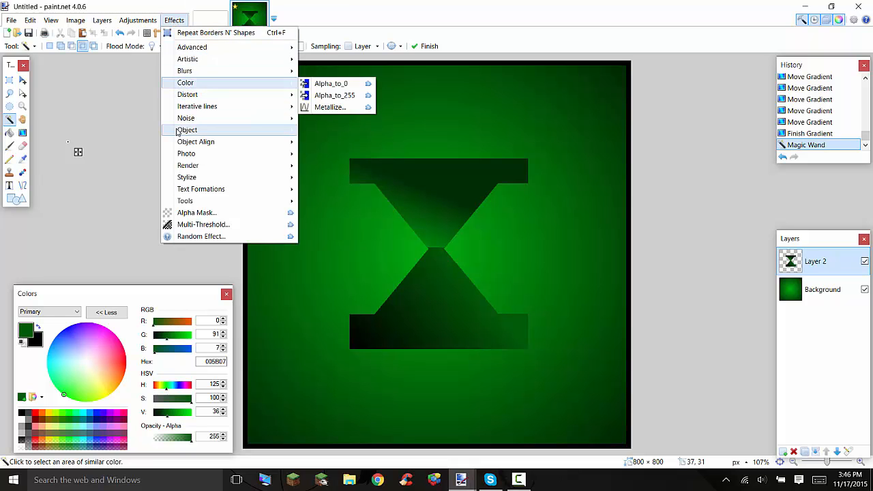
pyautogui.click(367, 158)
pyautogui.moveTo(437, 101); pyautogui.dragTo(236, 80)
pyautogui.moveTo(251, 283); pyautogui.dragTo(250, 308)
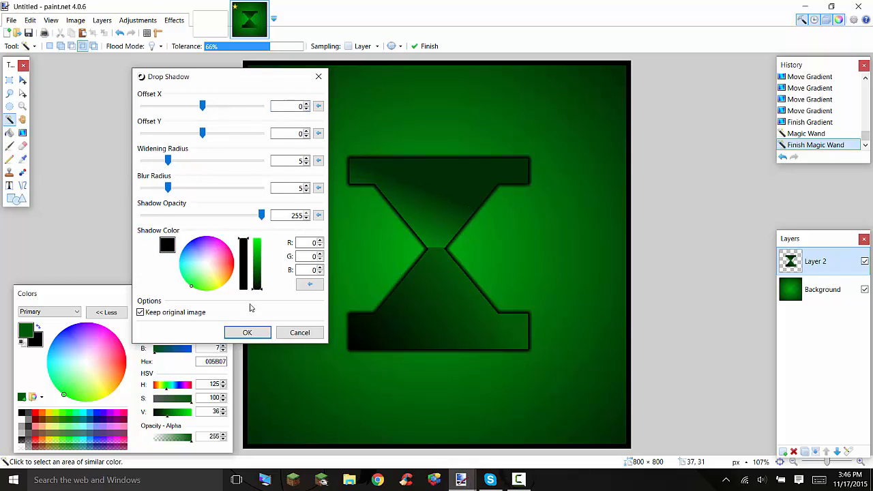
# Set the drop shadow's blur radius to 0 and its widening radius to 6
pyautogui.moveTo(167, 188); pyautogui.dragTo(118, 195)
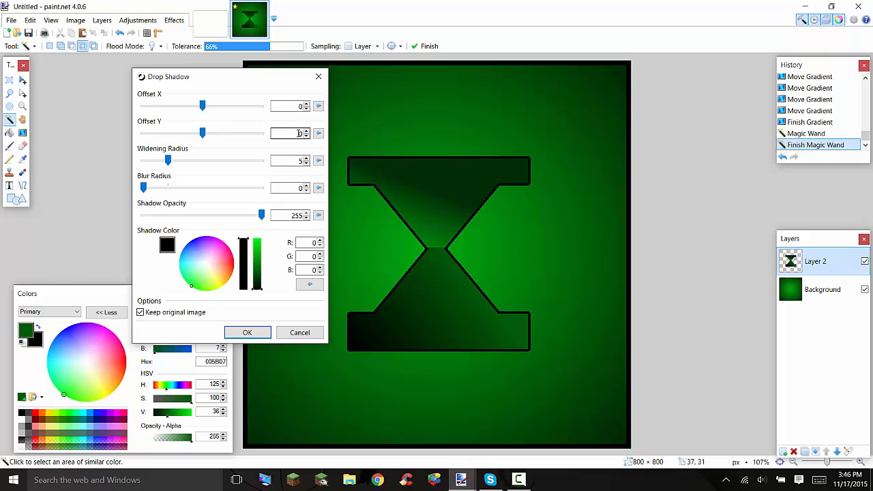
pyautogui.click(307, 159)
pyautogui.click(306, 159)
pyautogui.click(306, 159)
pyautogui.click(305, 163)
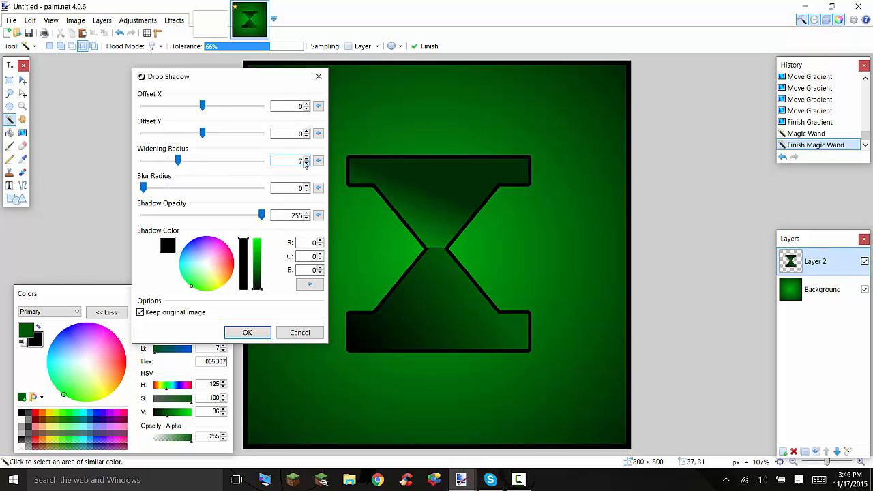
pyautogui.click(305, 163)
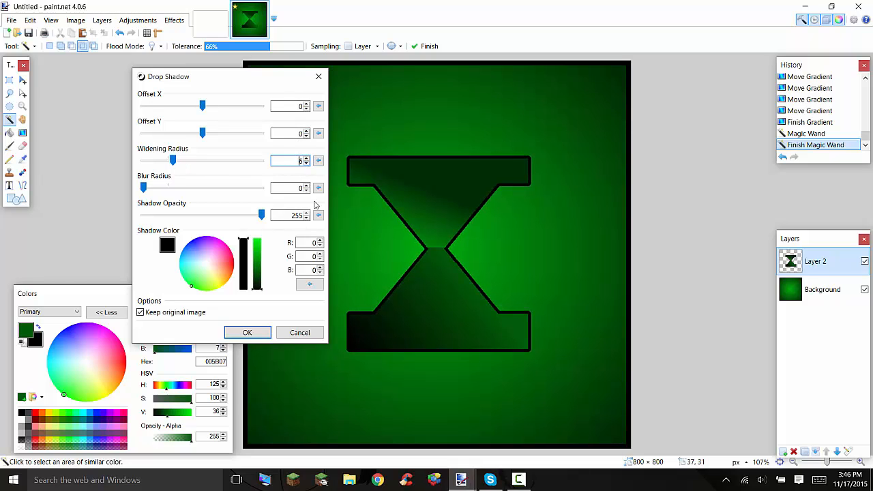
# Apply the pending drop shadow to the emblem, and add a second drop shadow with the blur radius set to 24
pyautogui.click(246, 333)
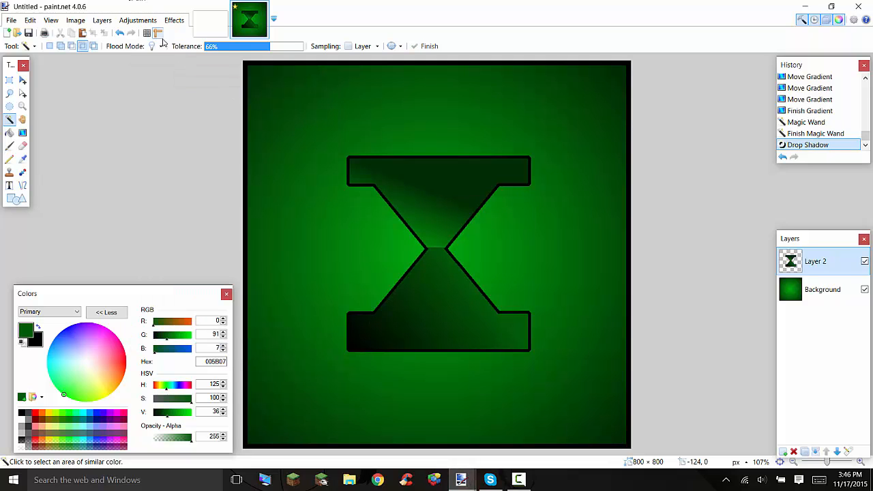
pyautogui.click(174, 20)
pyautogui.moveTo(200, 130)
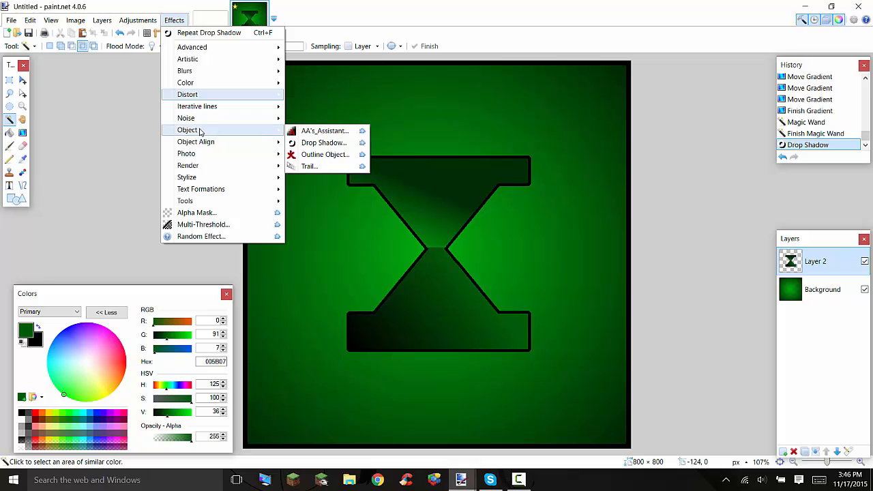
pyautogui.click(315, 143)
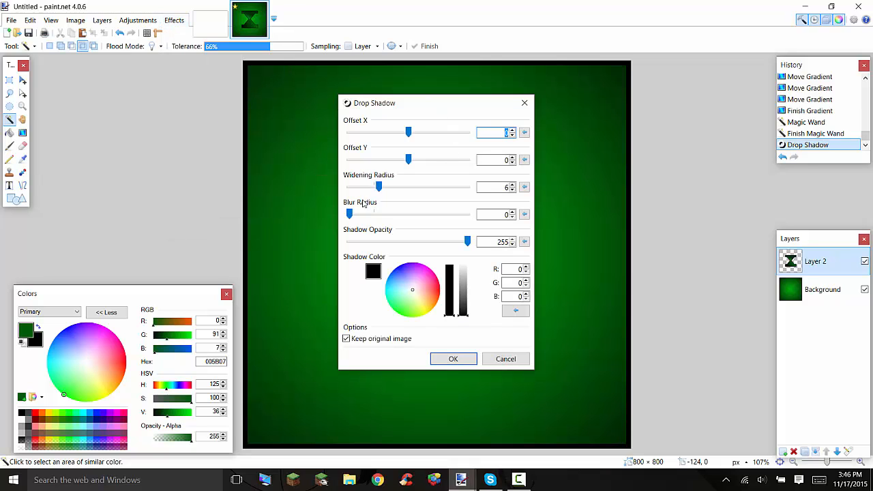
pyautogui.moveTo(350, 214); pyautogui.dragTo(609, 216)
pyautogui.moveTo(462, 106); pyautogui.dragTo(197, 62)
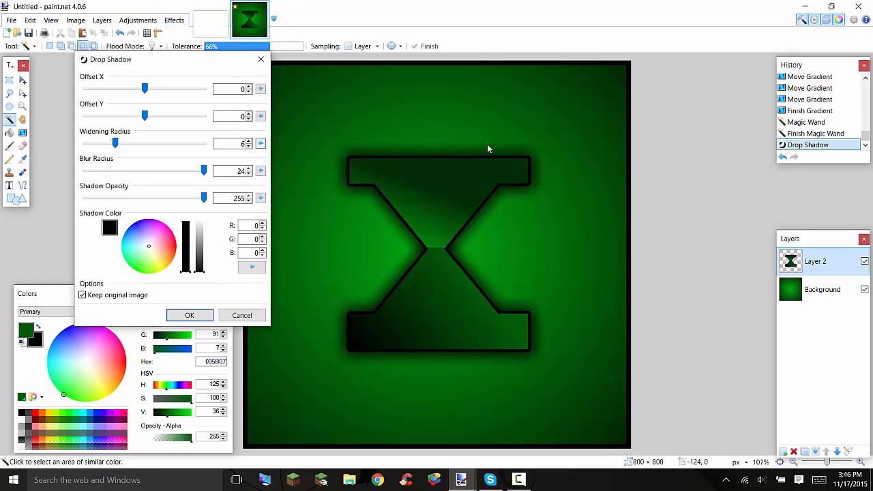
pyautogui.click(185, 313)
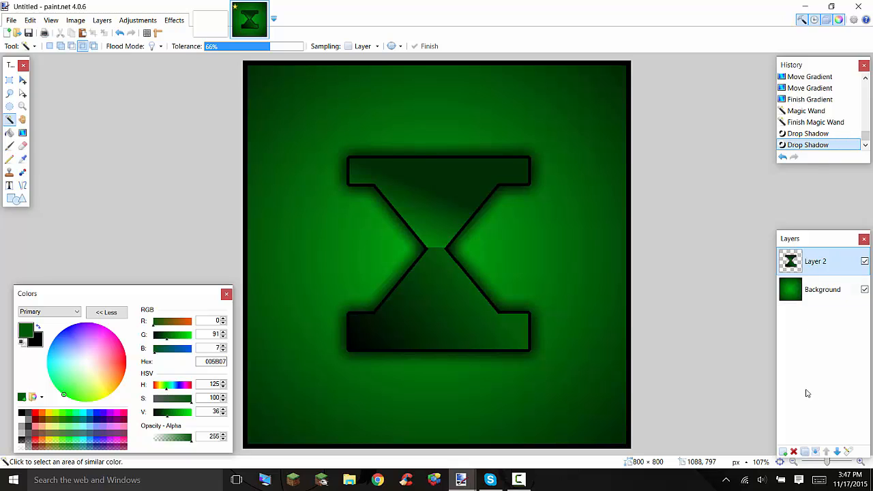
# Duplicate the emblem layer and apply a Zoom Blur with a zoom amount of 100 to the lower copy
pyautogui.click(805, 452)
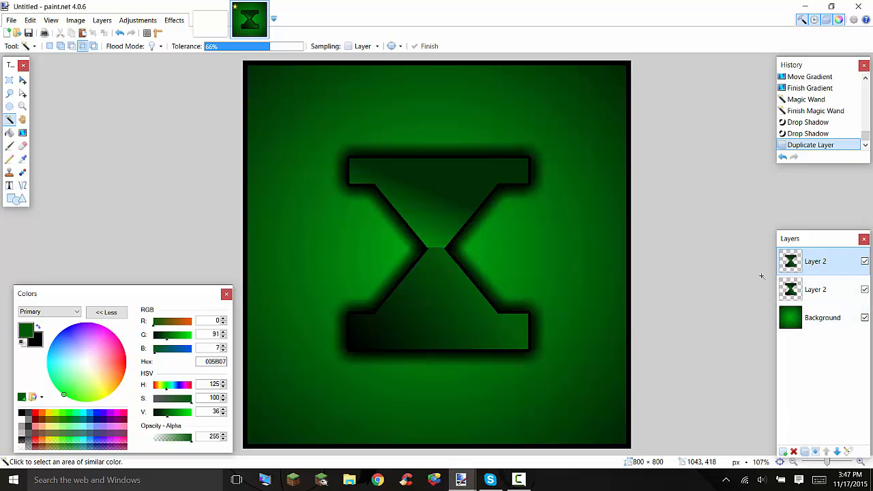
pyautogui.click(808, 297)
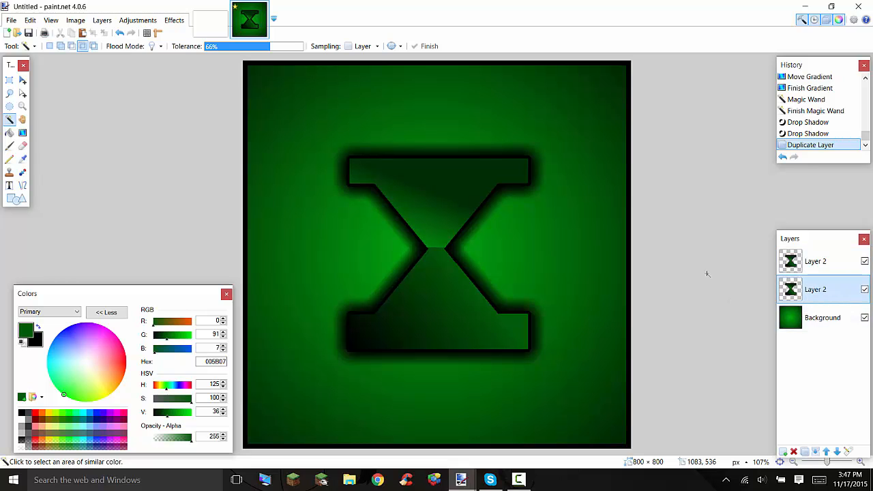
pyautogui.click(174, 19)
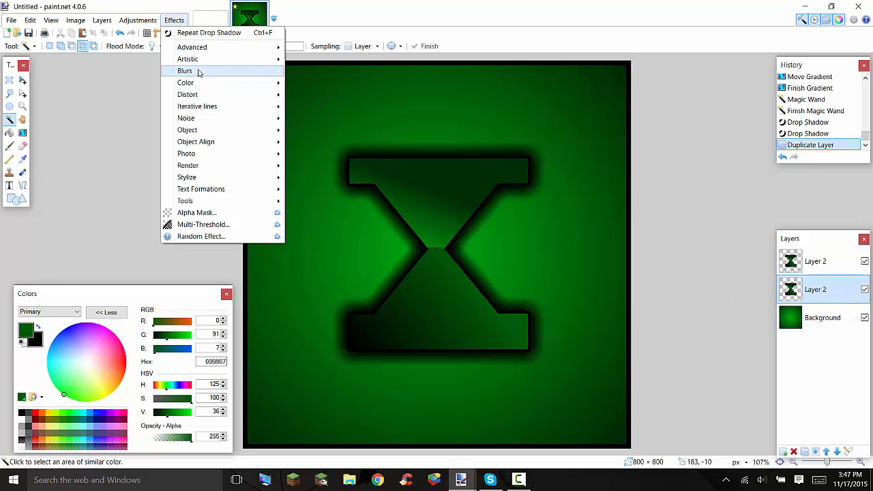
pyautogui.moveTo(199, 72)
pyautogui.click(314, 190)
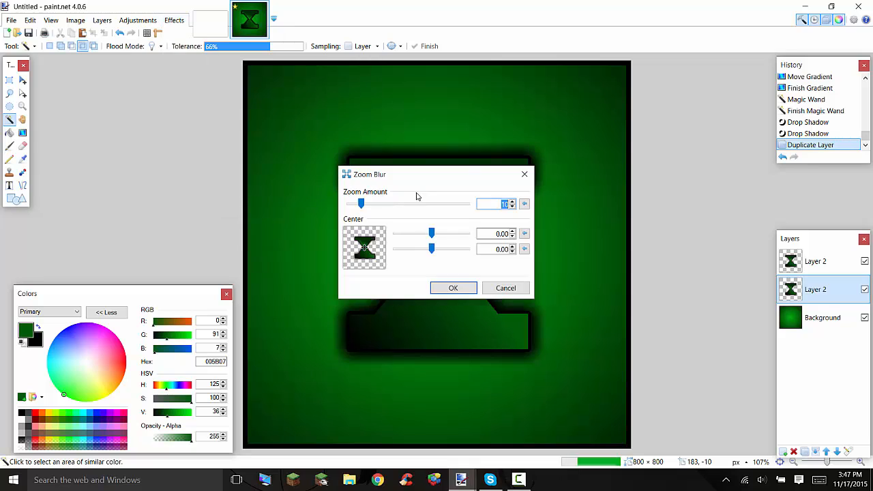
pyautogui.moveTo(408, 175); pyautogui.dragTo(97, 107)
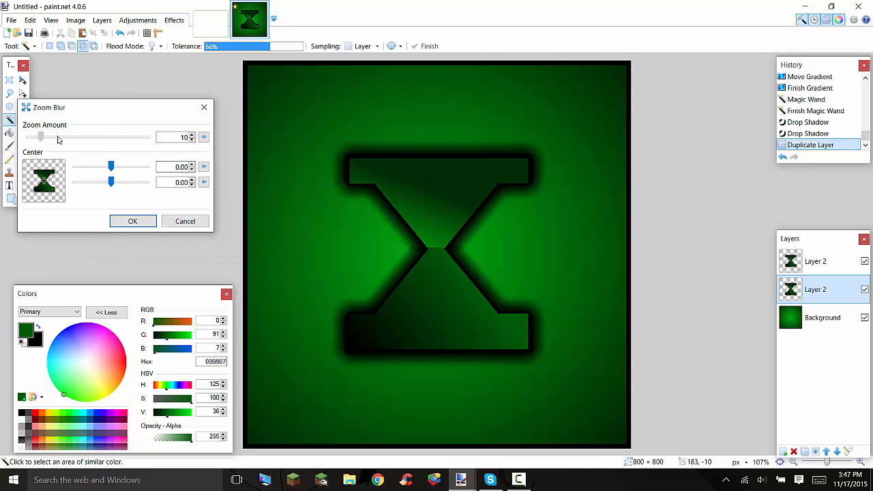
pyautogui.moveTo(41, 137); pyautogui.dragTo(201, 150)
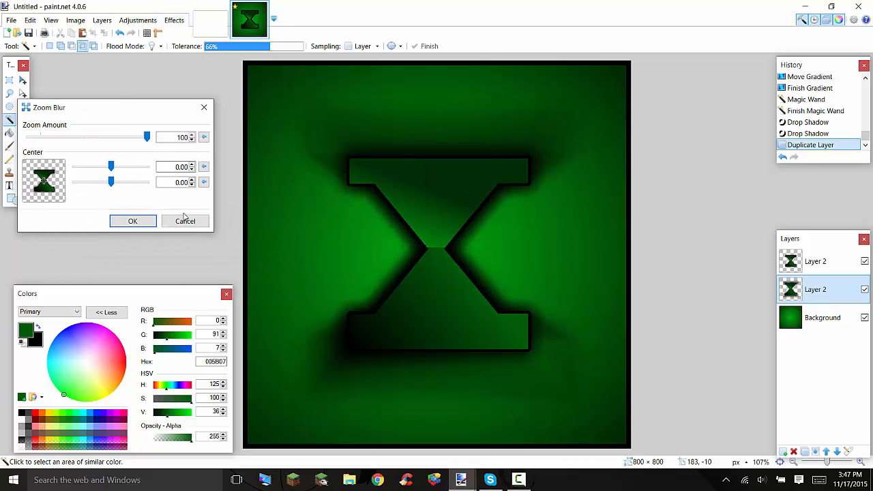
pyautogui.click(144, 222)
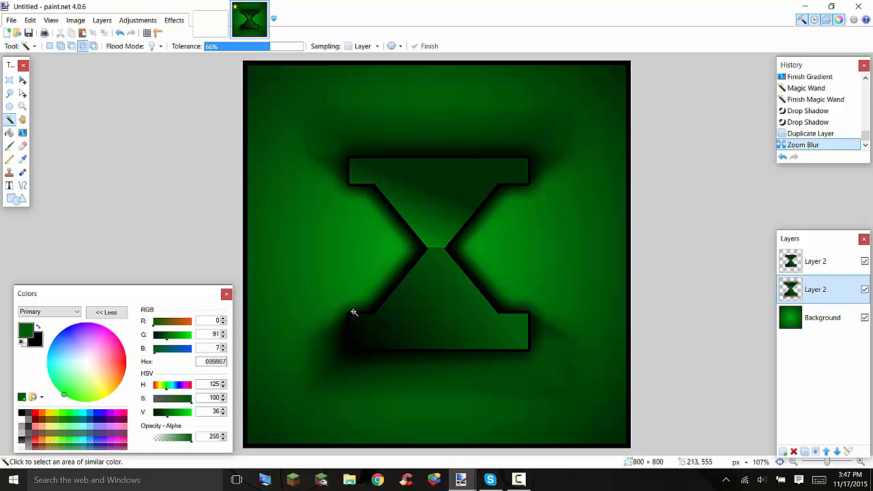
# Smudge the color seam at the hourglass's waist on the lower emblem layer with the soft brush and apply the effect
pyautogui.scroll(8, 453, 253)
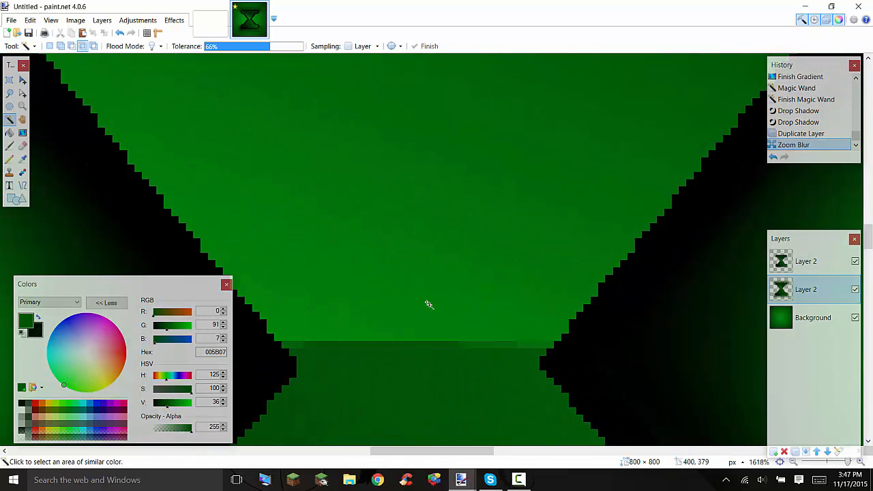
pyautogui.scroll(-10, 403, 321)
pyautogui.scroll(8, 432, 306)
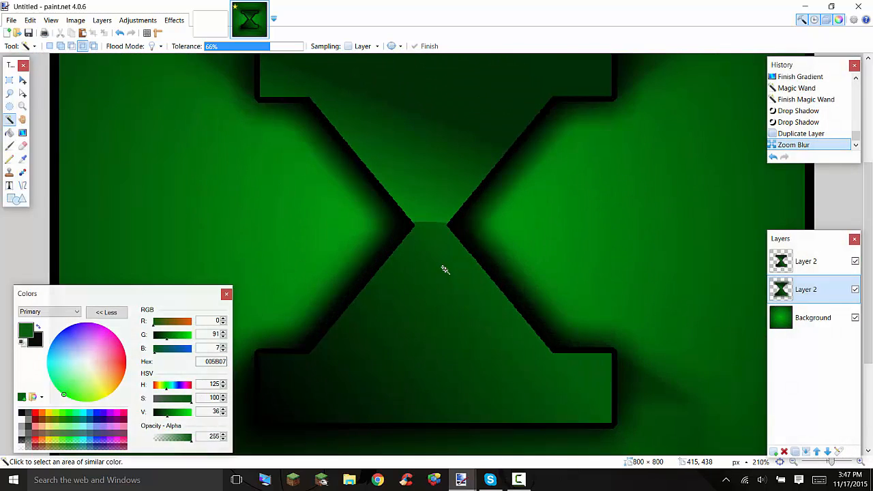
pyautogui.scroll(6, 413, 155)
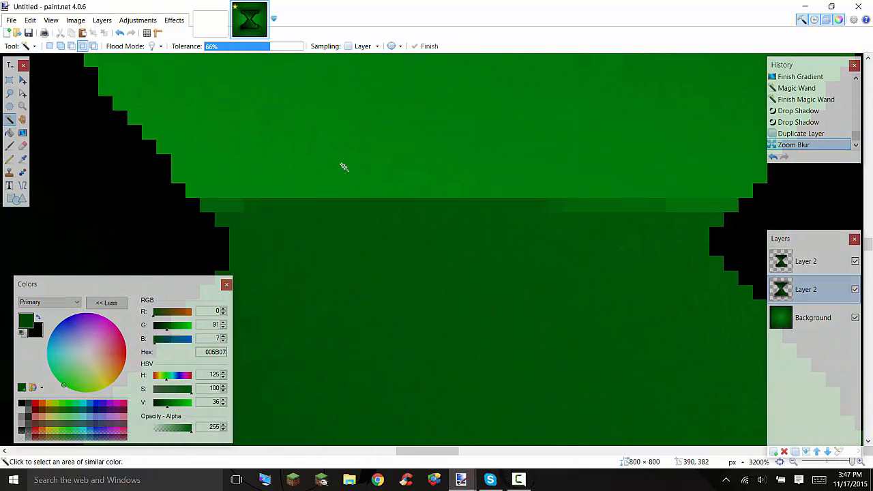
pyautogui.scroll(-3, 344, 167)
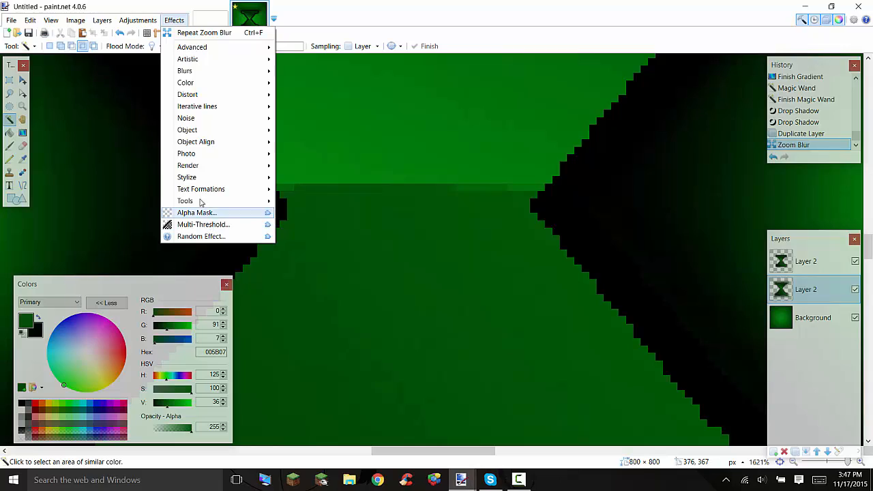
pyautogui.moveTo(199, 201)
pyautogui.click(303, 225)
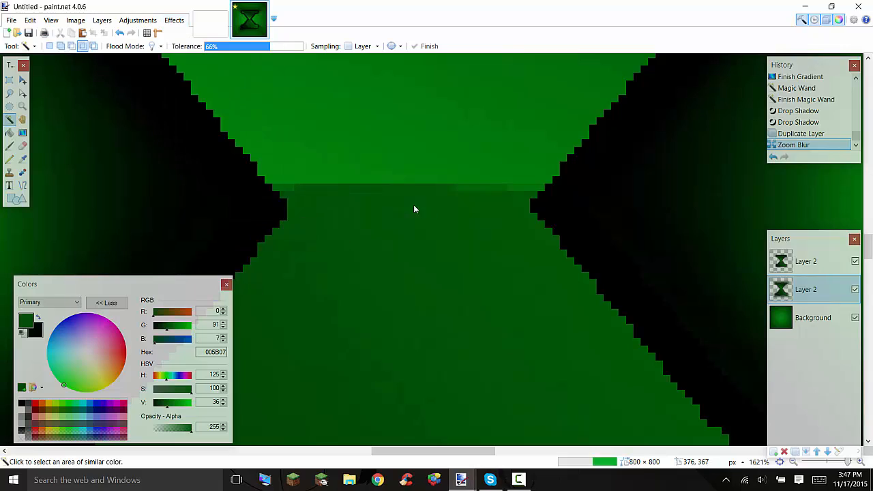
pyautogui.scroll(4, 357, 171)
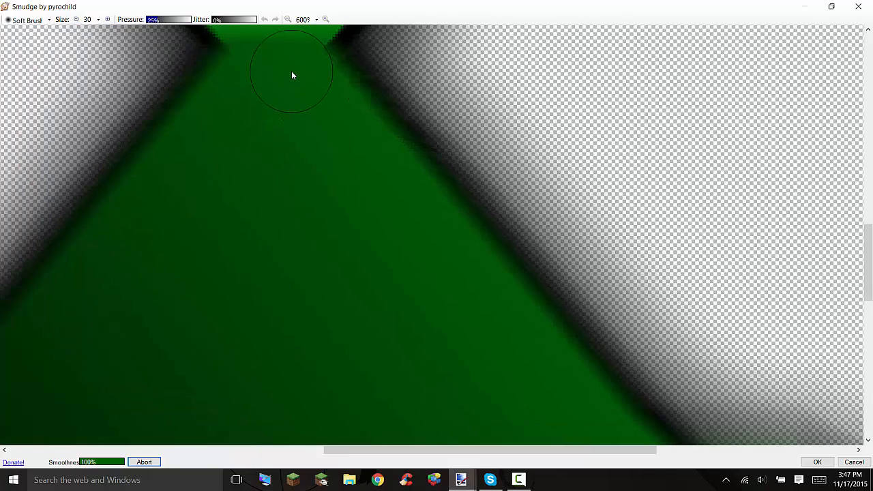
pyautogui.moveTo(292, 71)
pyautogui.mouseDown()
pyautogui.moveTo(298, 107)
pyautogui.moveTo(279, 70)
pyautogui.moveTo(300, 63)
pyautogui.moveTo(288, 57)
pyautogui.moveTo(344, 58)
pyautogui.moveTo(342, 41)
pyautogui.moveTo(317, 59)
pyautogui.moveTo(271, 57)
pyautogui.mouseUp()
pyautogui.scroll(-1, 277, 64)
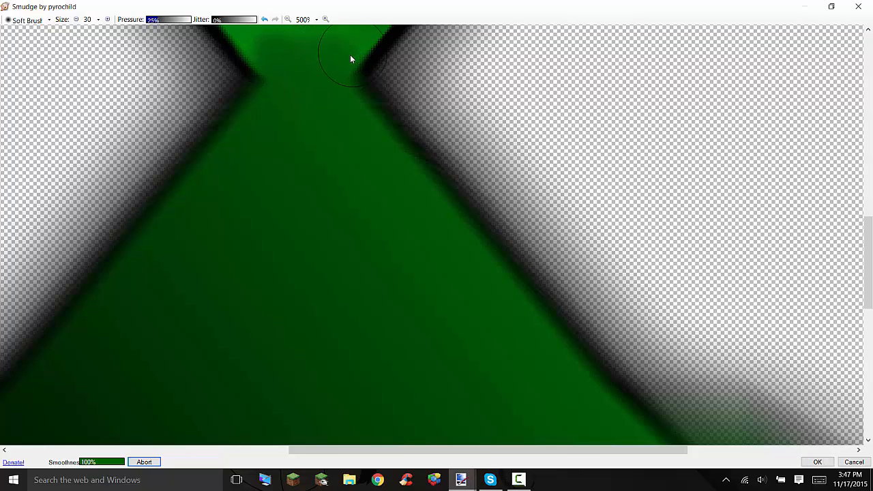
pyautogui.scroll(-2, 308, 96)
pyautogui.scroll(-2, 519, 115)
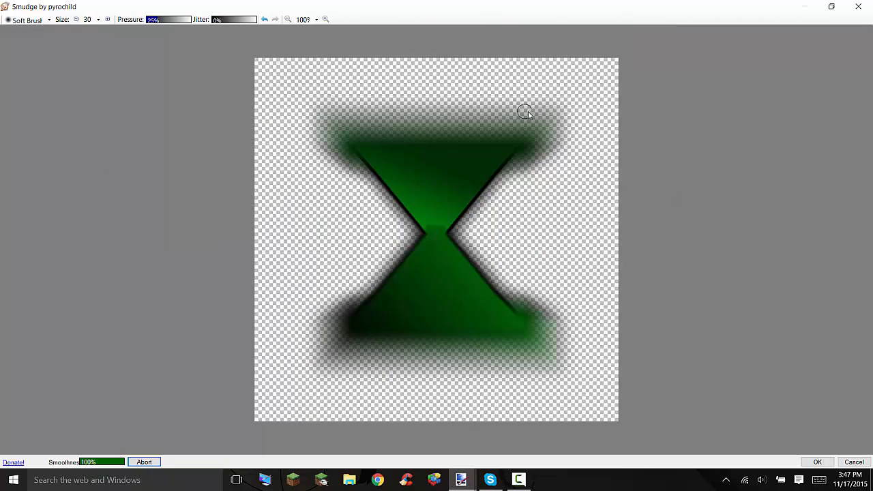
pyautogui.moveTo(420, 227); pyautogui.dragTo(456, 226)
pyautogui.click(817, 462)
pyautogui.hotkey('ctrl', 'b')
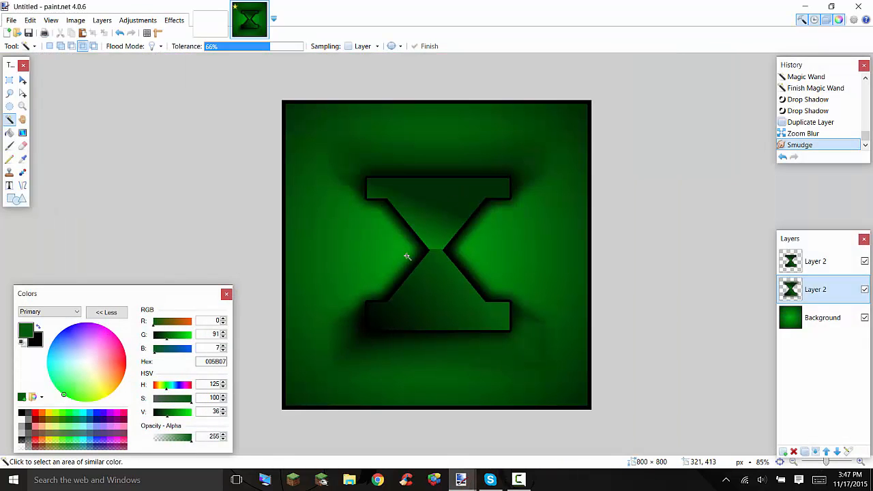
pyautogui.keyDown('ctrl'); pyautogui.scroll(10, 436, 249); pyautogui.keyUp('ctrl')
pyautogui.keyDown('ctrl'); pyautogui.scroll(-10, 437, 248); pyautogui.keyUp('ctrl')
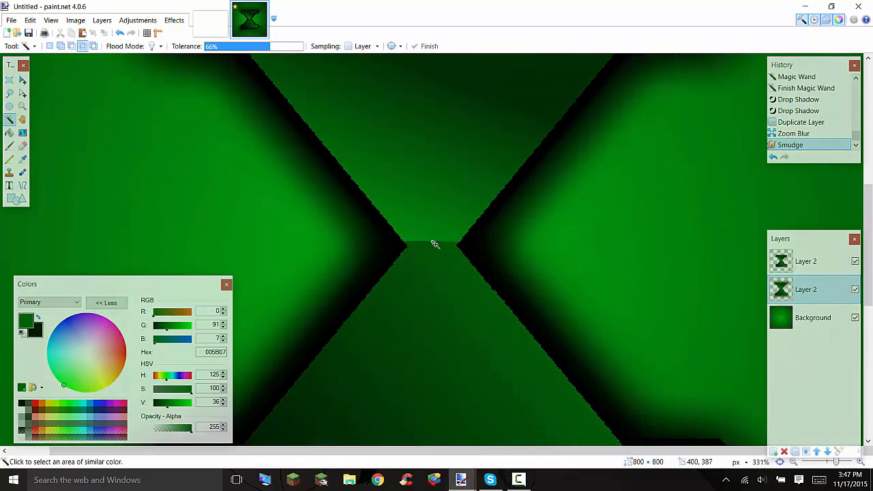